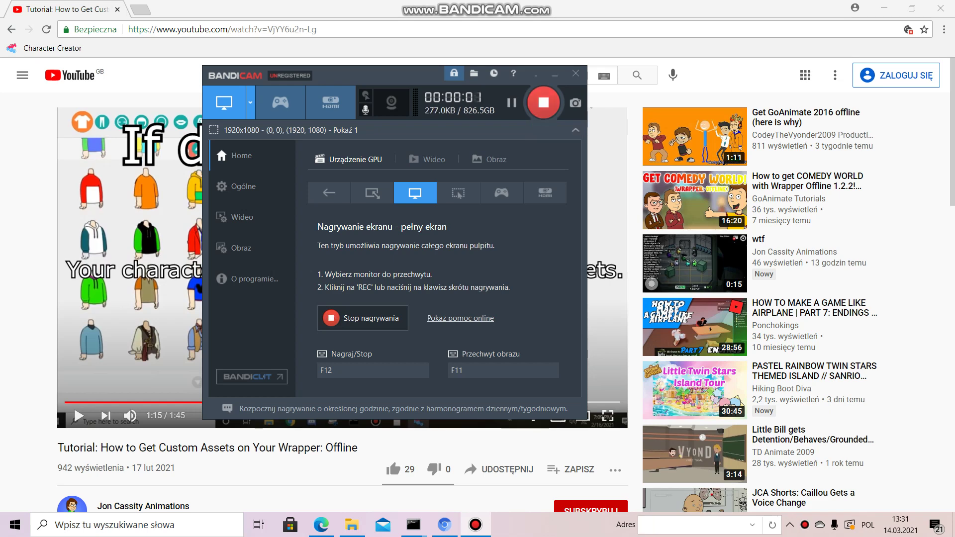
# Minimize Bandicam and scroll to the pinned comment's Google Drive link for family.zip.
pyautogui.click(554, 74)
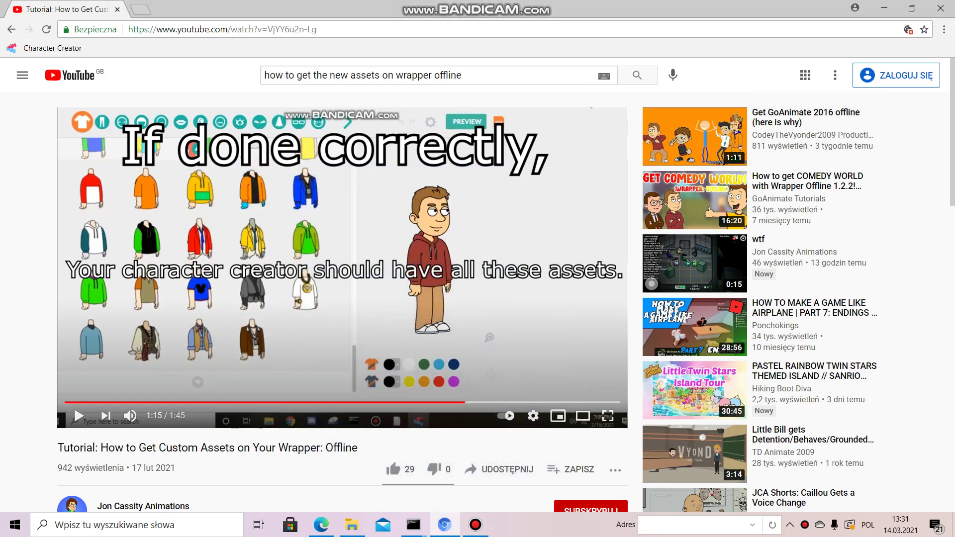
pyautogui.scroll(-1, 477, 298)
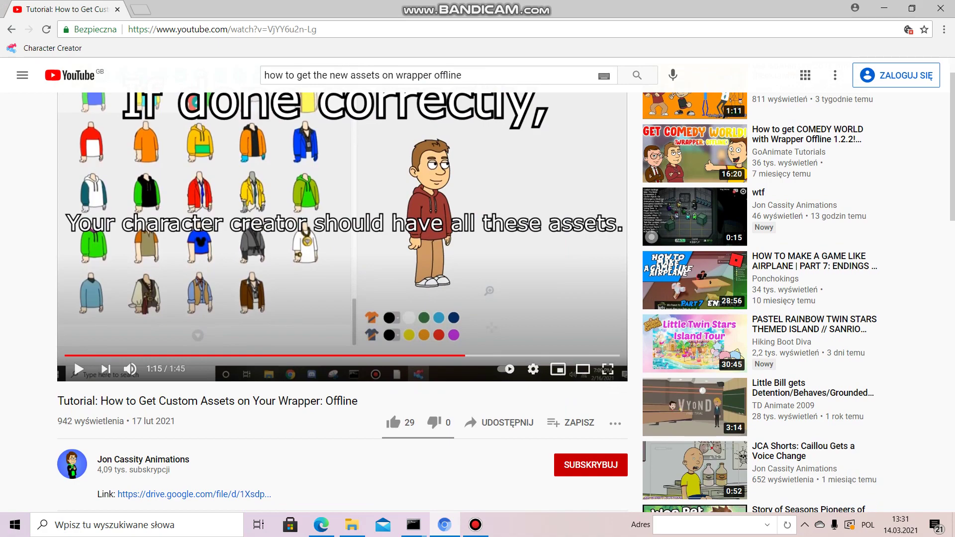
pyautogui.scroll(-2, 477, 299)
pyautogui.scroll(-4, 478, 299)
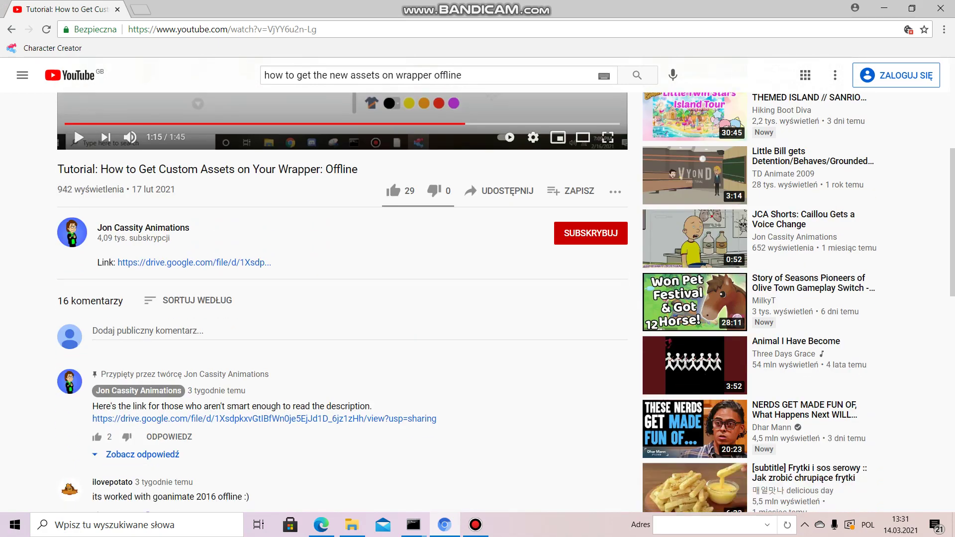
pyautogui.scroll(-1, 478, 299)
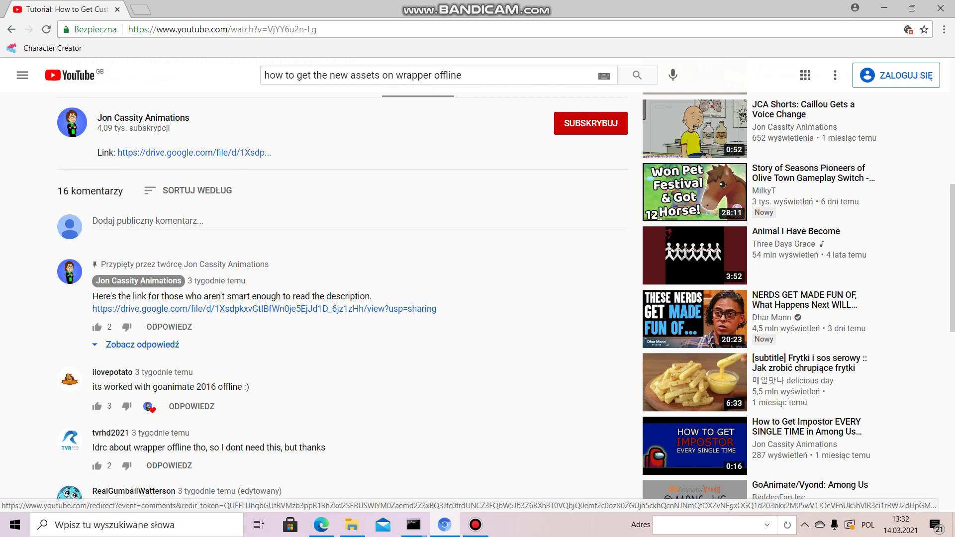
pyautogui.click(475, 525)
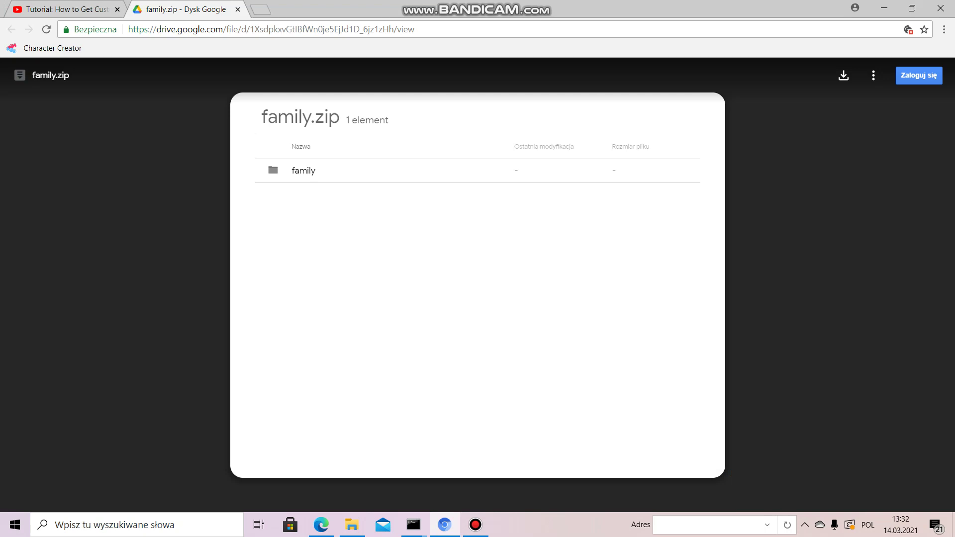
# Minimize Chrome and open File Explorer on the Downloads (Pobrane) folder.
pyautogui.click(884, 8)
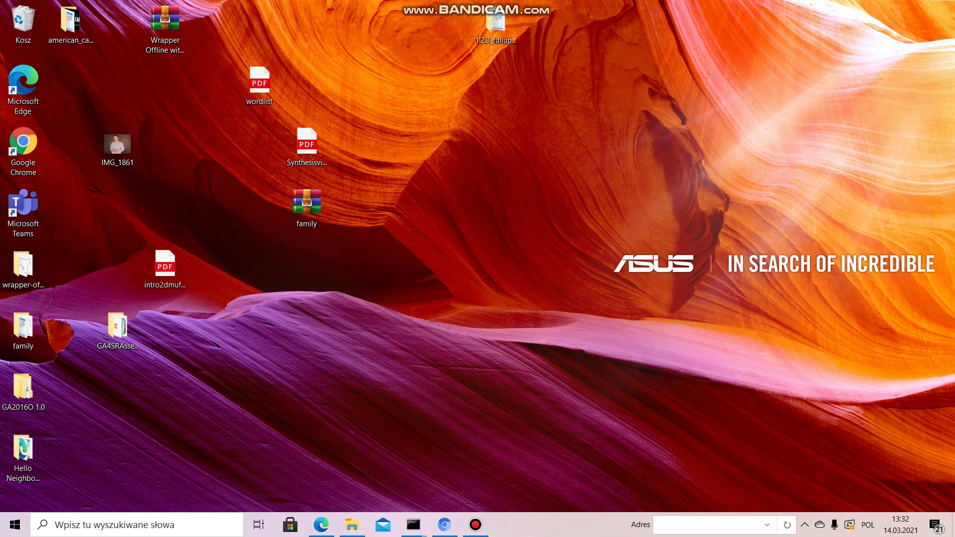
pyautogui.click(352, 525)
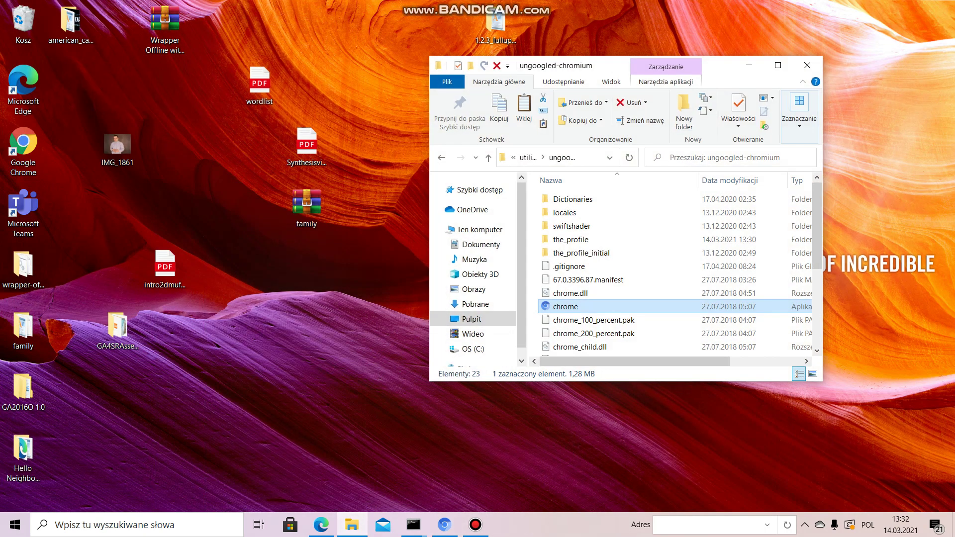
pyautogui.click(472, 318)
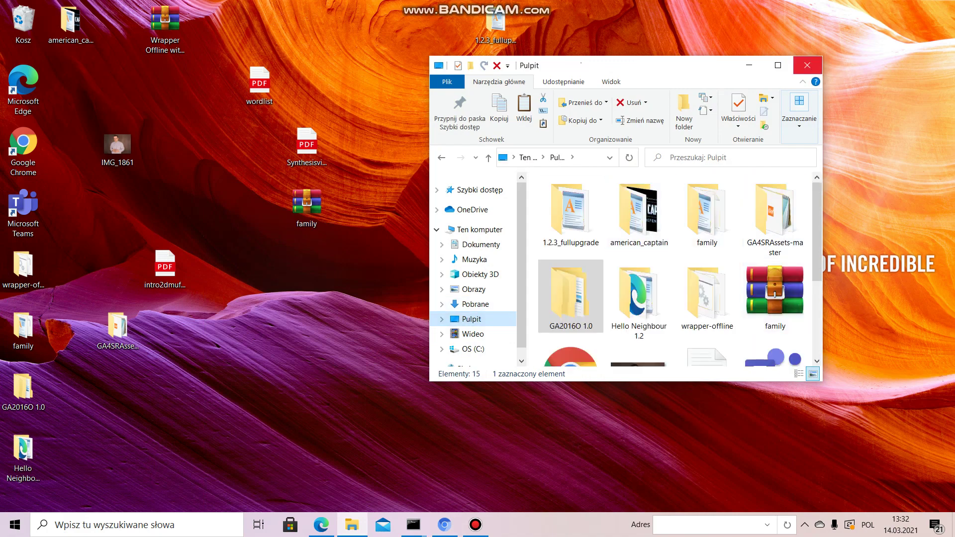
pyautogui.click(806, 65)
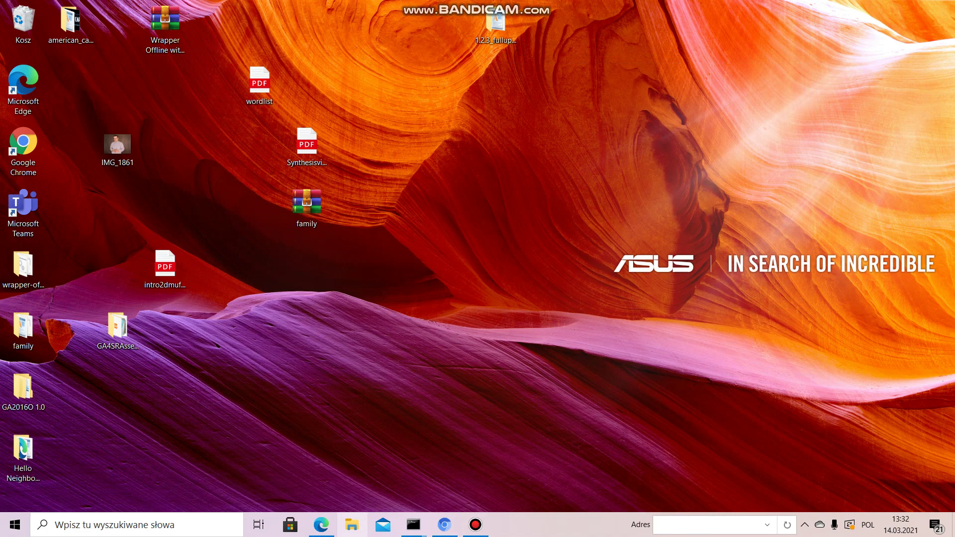
pyautogui.click(351, 525)
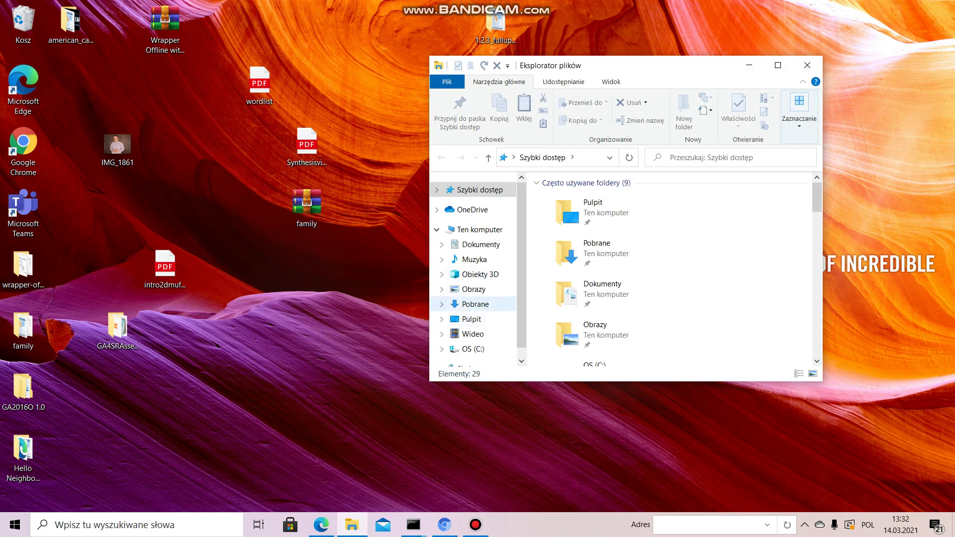
pyautogui.click(475, 303)
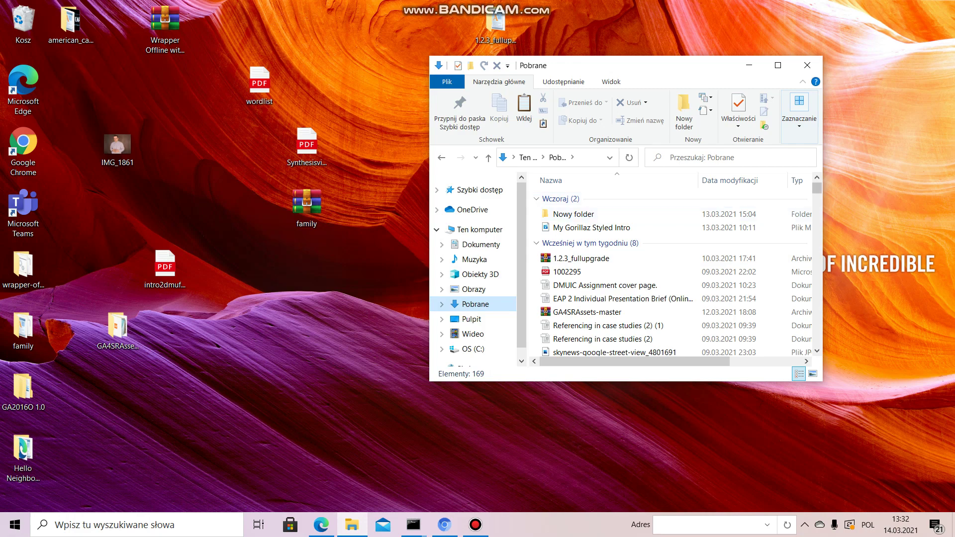
# Scroll through the 169 Downloads items to find the family ZIP archive.
pyautogui.scroll(-3, 676, 199)
pyautogui.scroll(-3, 684, 185)
pyautogui.scroll(-3, 684, 185)
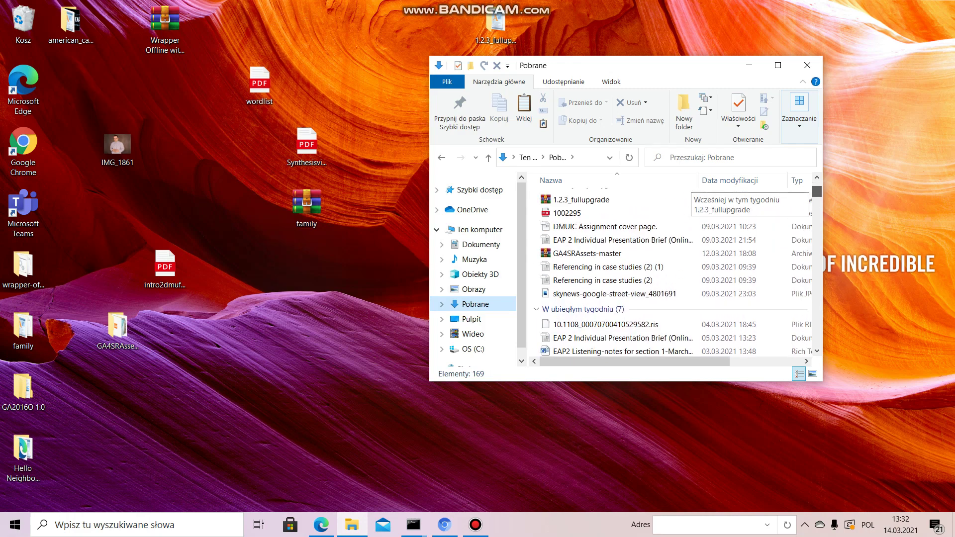
pyautogui.scroll(-3, 684, 185)
pyautogui.scroll(-2, 684, 185)
pyautogui.scroll(-2, 684, 189)
pyautogui.scroll(-2, 684, 189)
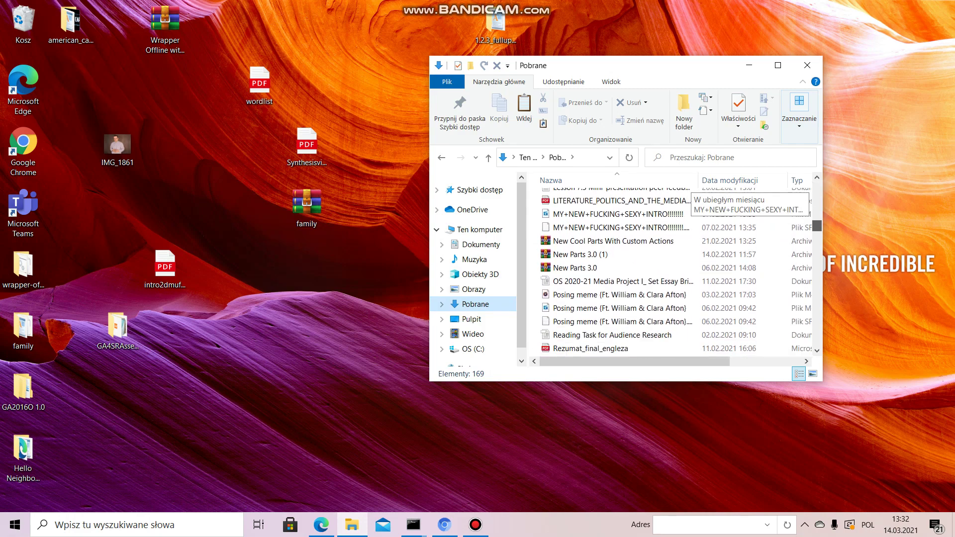
pyautogui.scroll(3, 684, 189)
pyautogui.scroll(2, 683, 189)
pyautogui.scroll(-1, 685, 188)
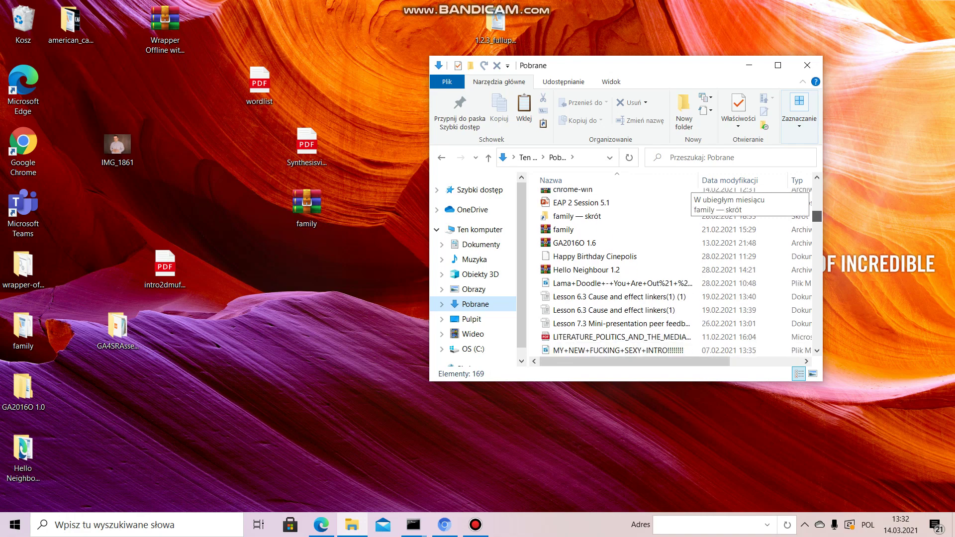
pyautogui.scroll(-1, 685, 188)
pyautogui.scroll(-2, 685, 188)
pyautogui.scroll(2, 685, 189)
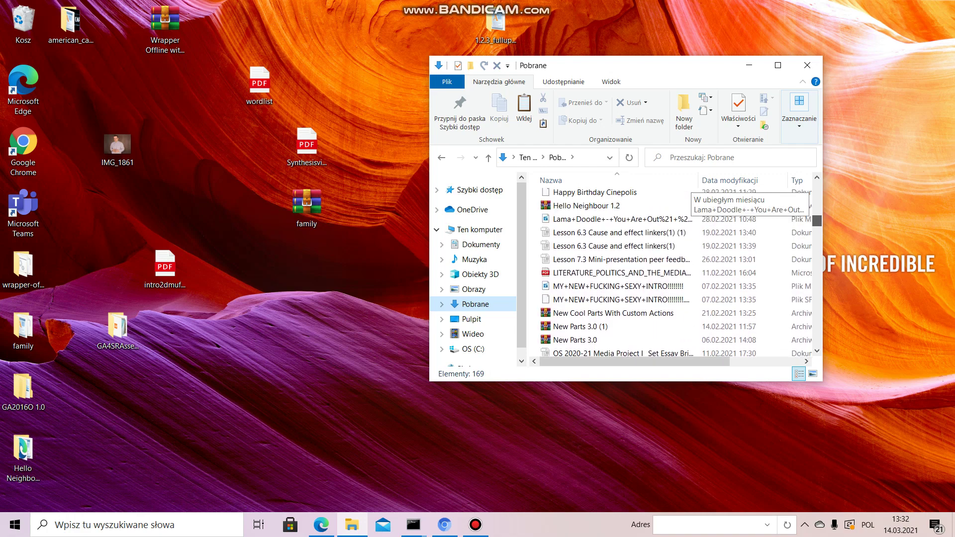
pyautogui.scroll(-1, 685, 189)
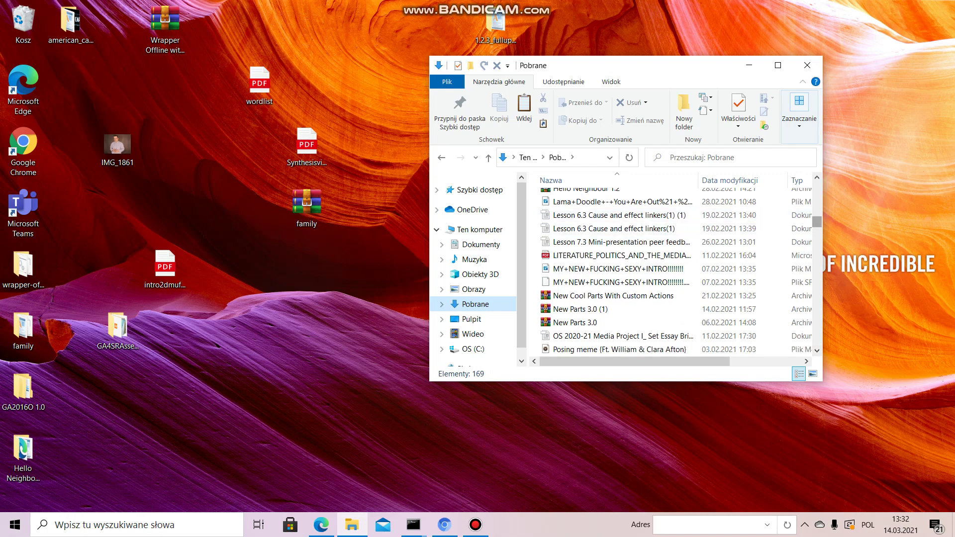
pyautogui.scroll(1, 685, 214)
pyautogui.scroll(-2, 685, 214)
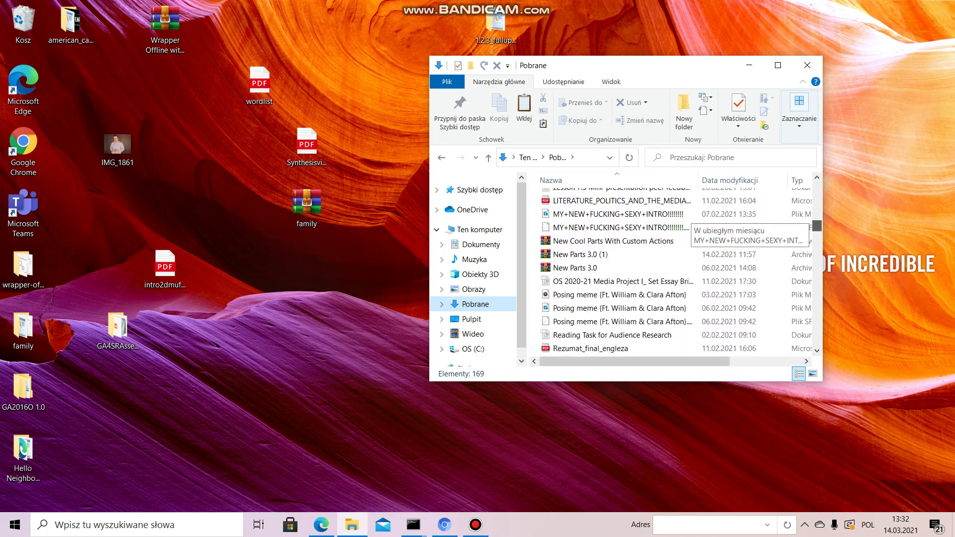
pyautogui.scroll(2, 686, 223)
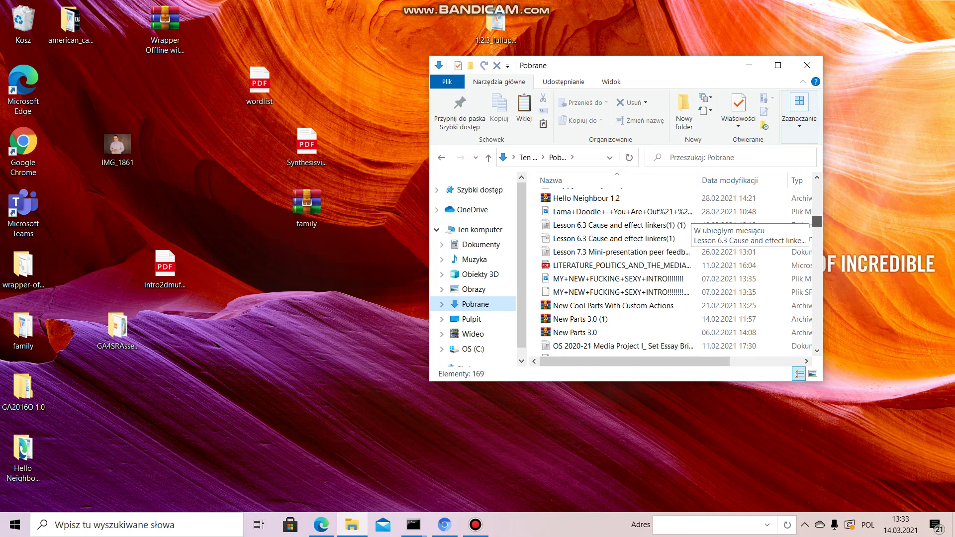
pyautogui.scroll(1, 687, 224)
pyautogui.scroll(-2, 686, 223)
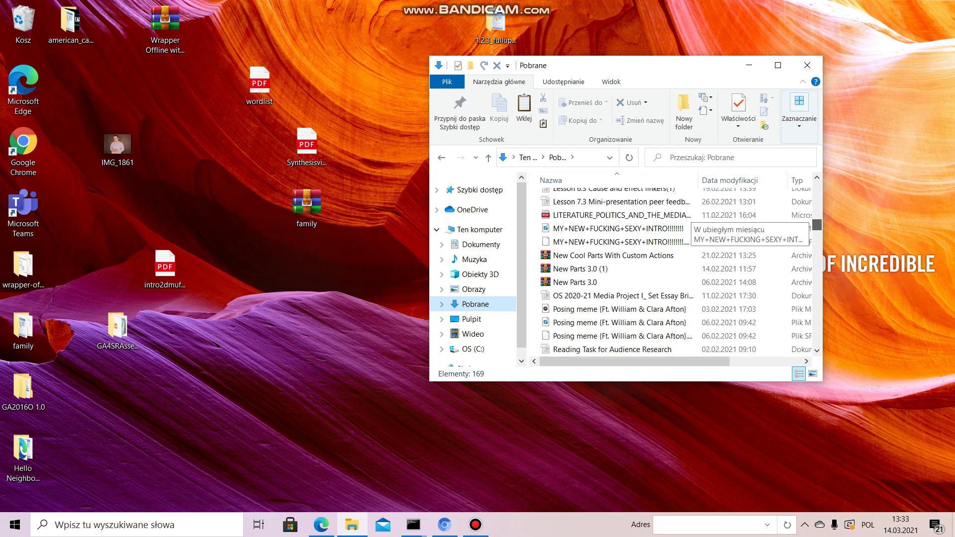
pyautogui.scroll(-1, 686, 223)
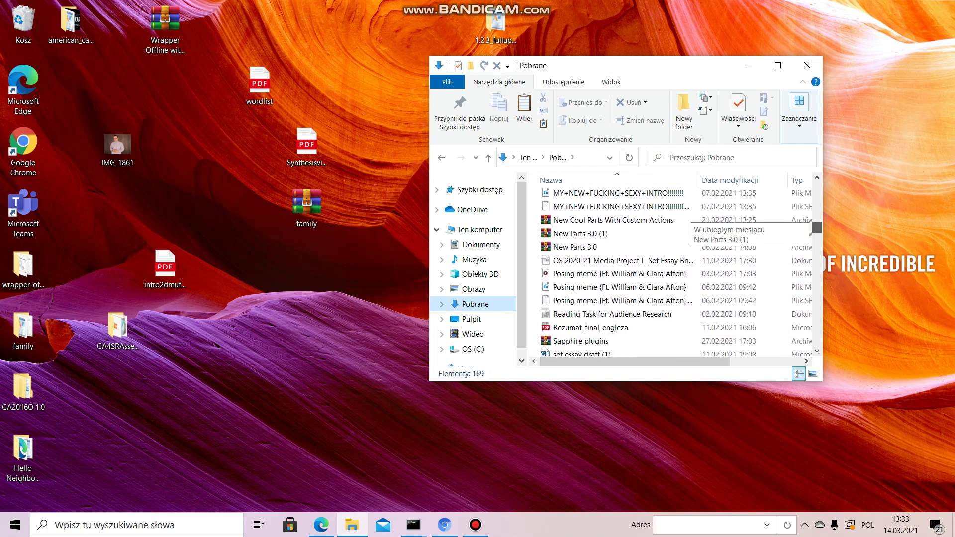
pyautogui.scroll(2, 686, 224)
pyautogui.scroll(2, 686, 224)
pyautogui.scroll(1, 676, 273)
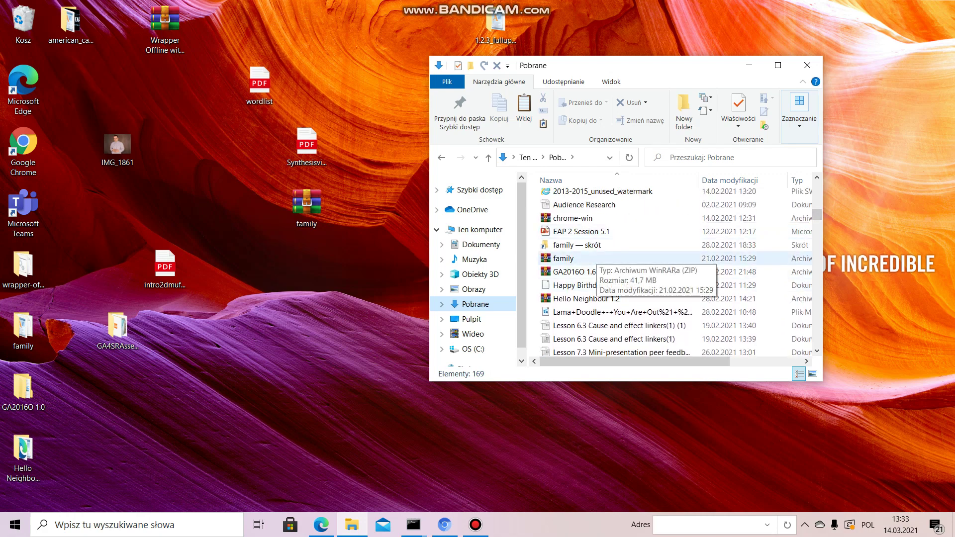
pyautogui.moveTo(574, 272)
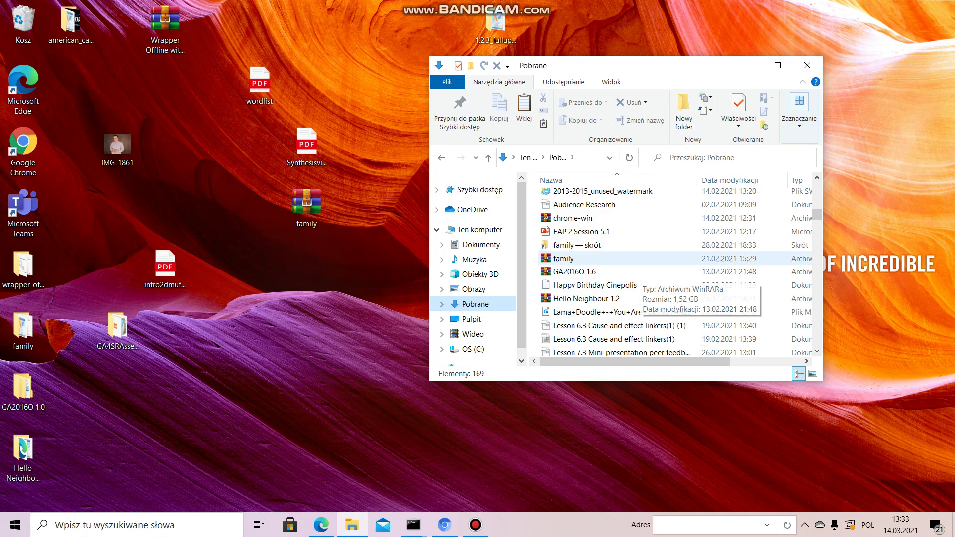
# Open the family archive in WinRAR and dismiss the licence reminder.
pyautogui.click(631, 258)
pyautogui.press('Return')
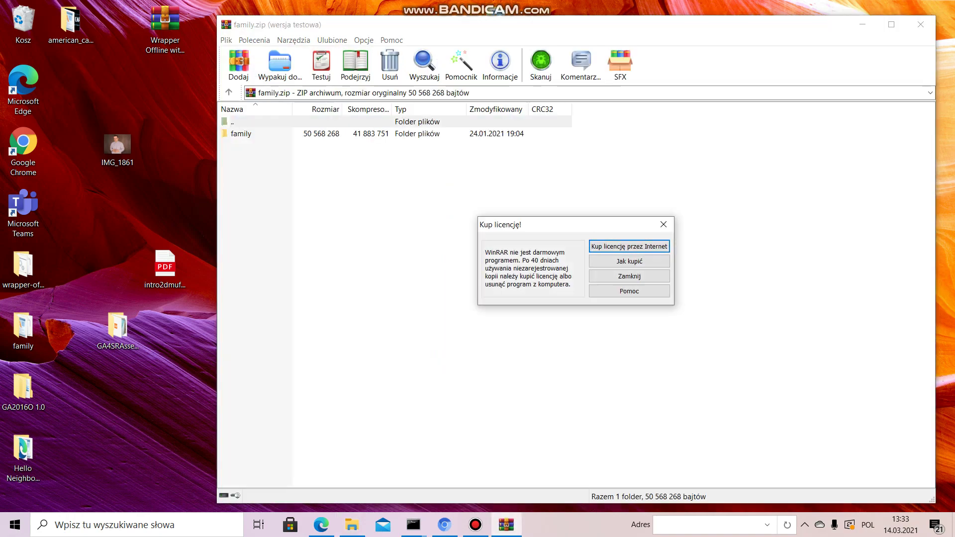
pyautogui.click(667, 224)
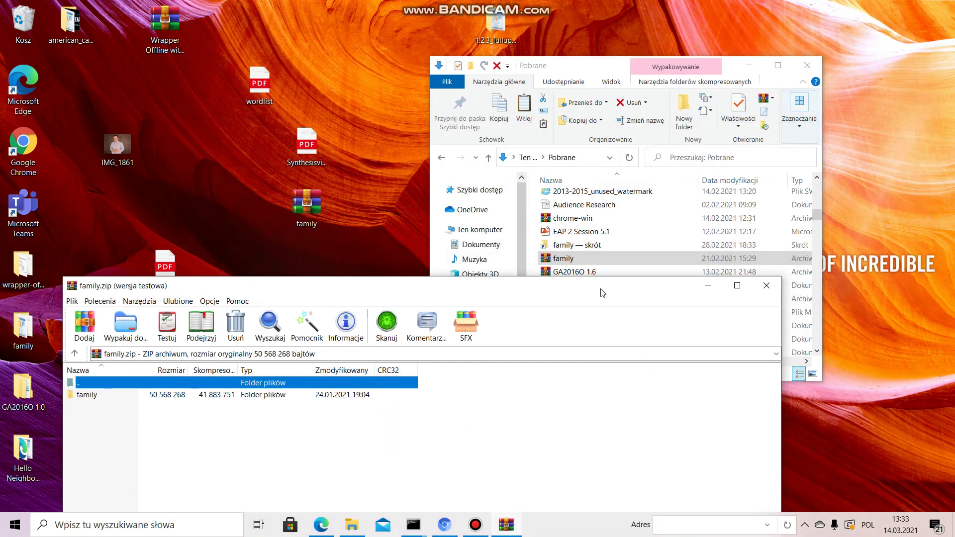
pyautogui.moveTo(448, 24); pyautogui.dragTo(283, 309)
pyautogui.moveTo(622, 314); pyautogui.dragTo(859, 37)
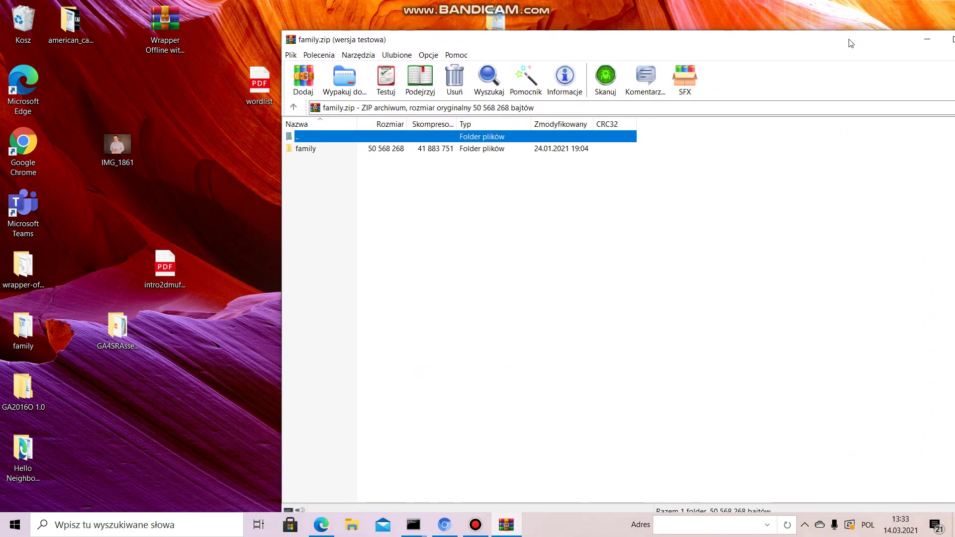
pyautogui.moveTo(860, 38); pyautogui.dragTo(831, 200)
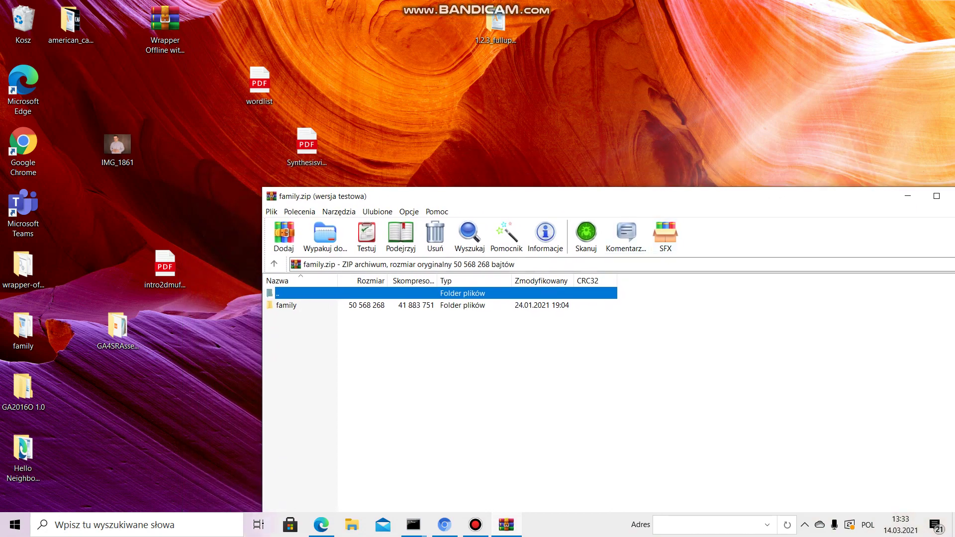
# Extract the family folder from the archive to the desktop, then close WinRAR.
pyautogui.press('Down')
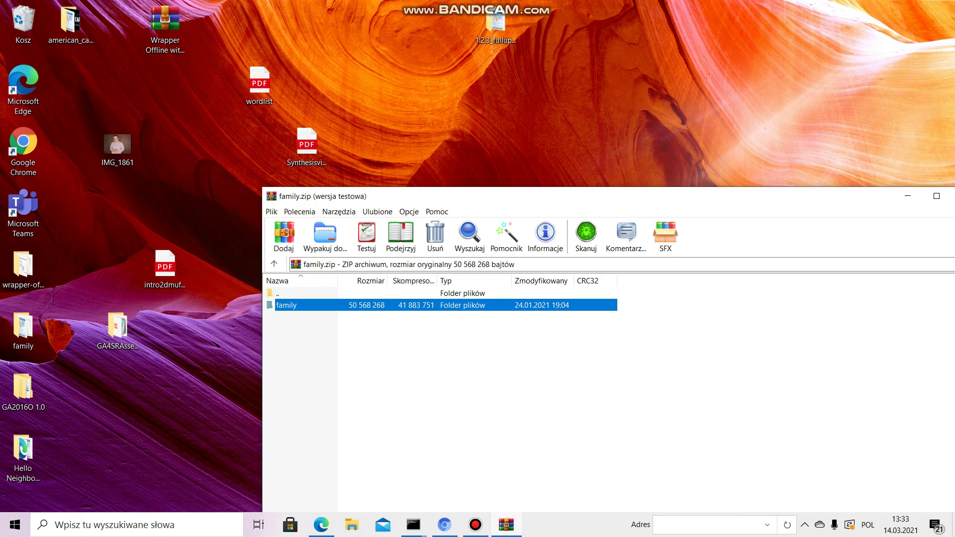
pyautogui.hotkey('alt', 'w')
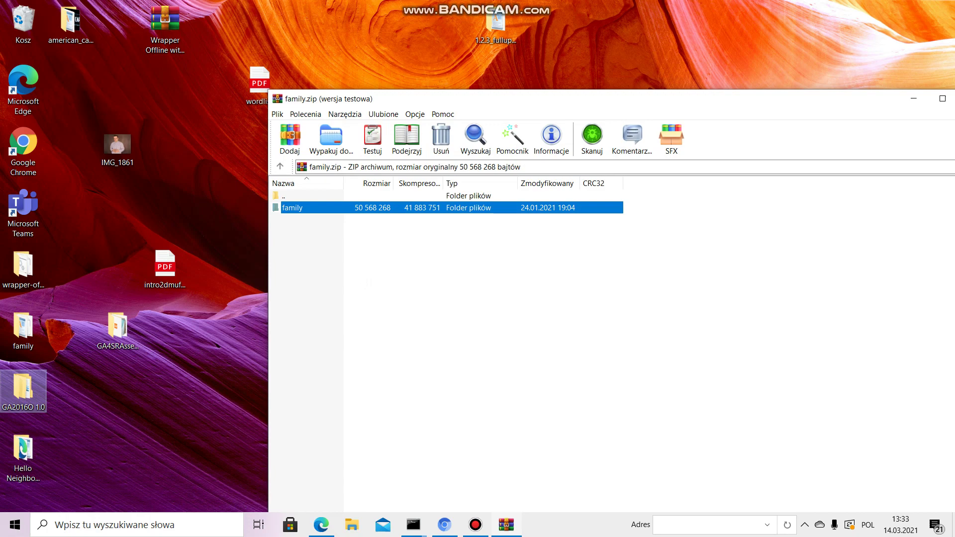
pyautogui.hotkey('alt', 'F4')
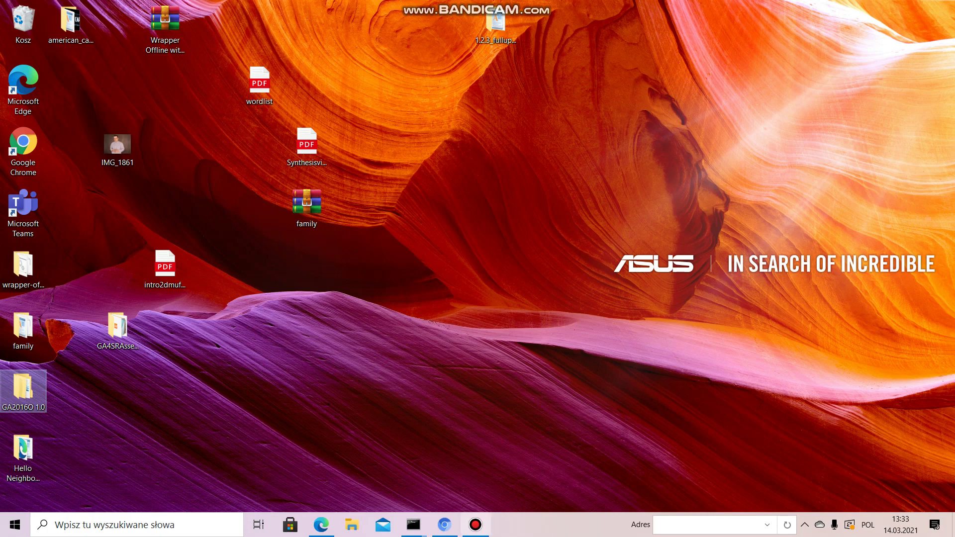
# Minimize Bandicam and select the extracted family folder on the desktop.
pyautogui.click(475, 525)
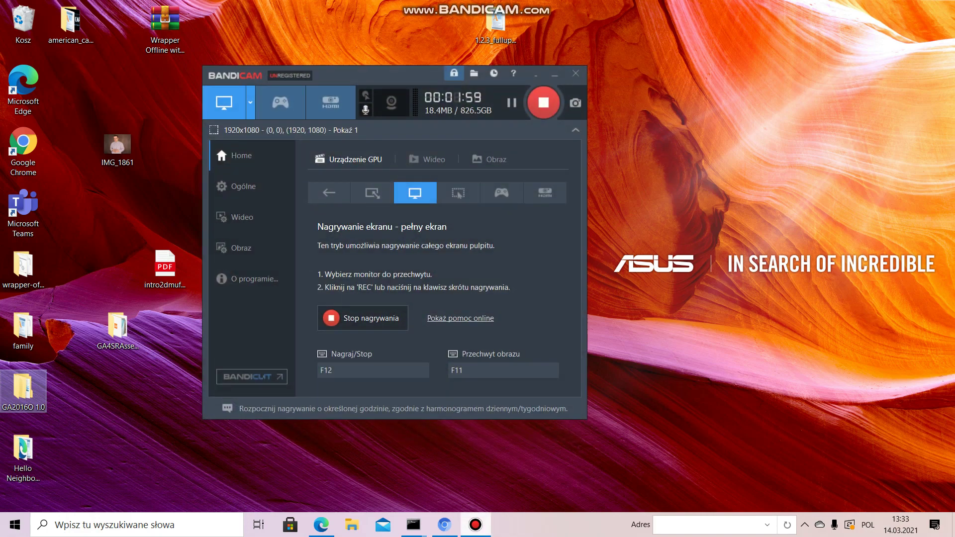
pyautogui.click(475, 525)
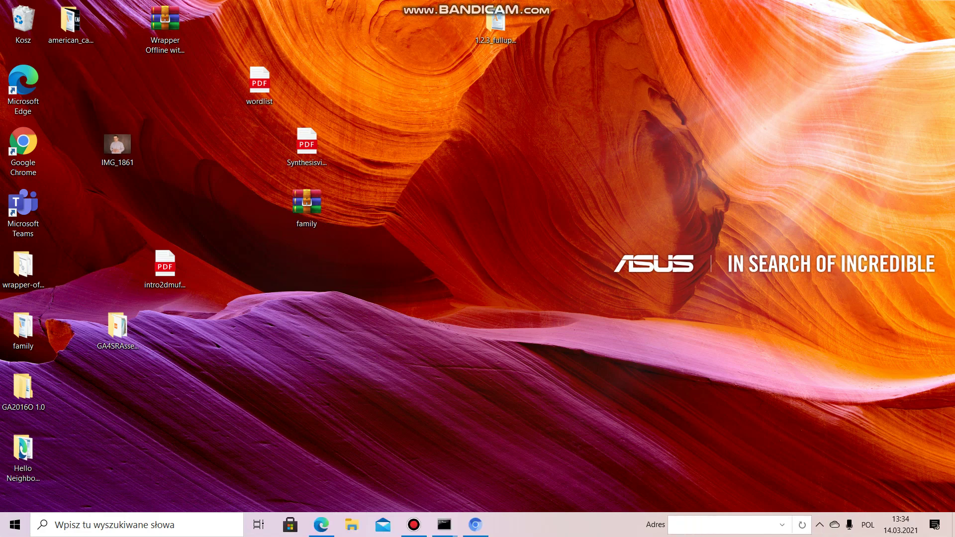
pyautogui.click(413, 524)
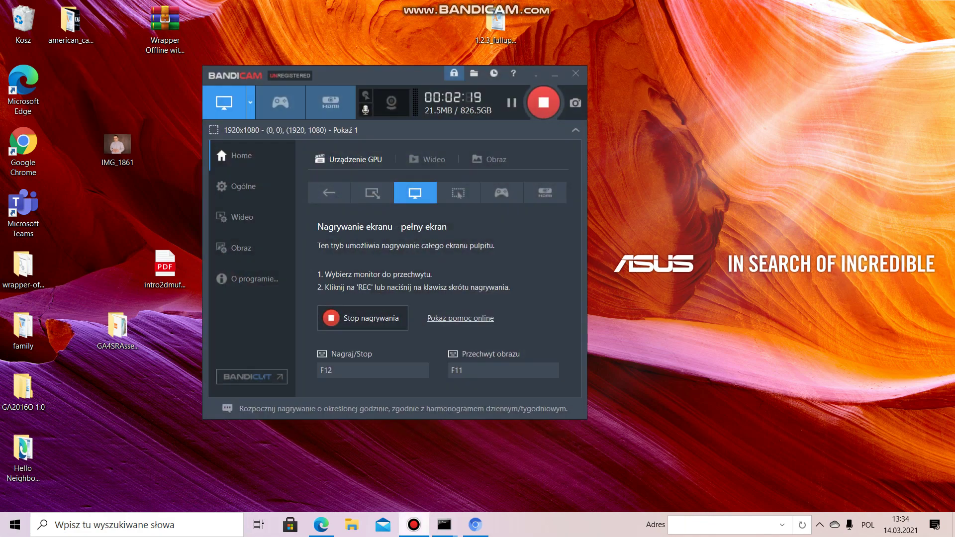
pyautogui.click(413, 525)
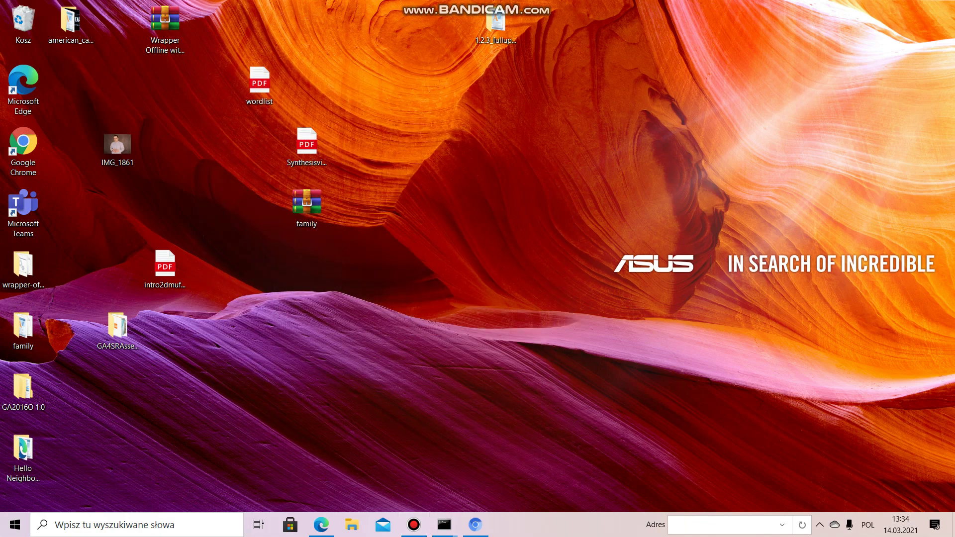
# Copy the family folder from the desktop, dismissing the Flash Player update prompt.
pyautogui.click(23, 330)
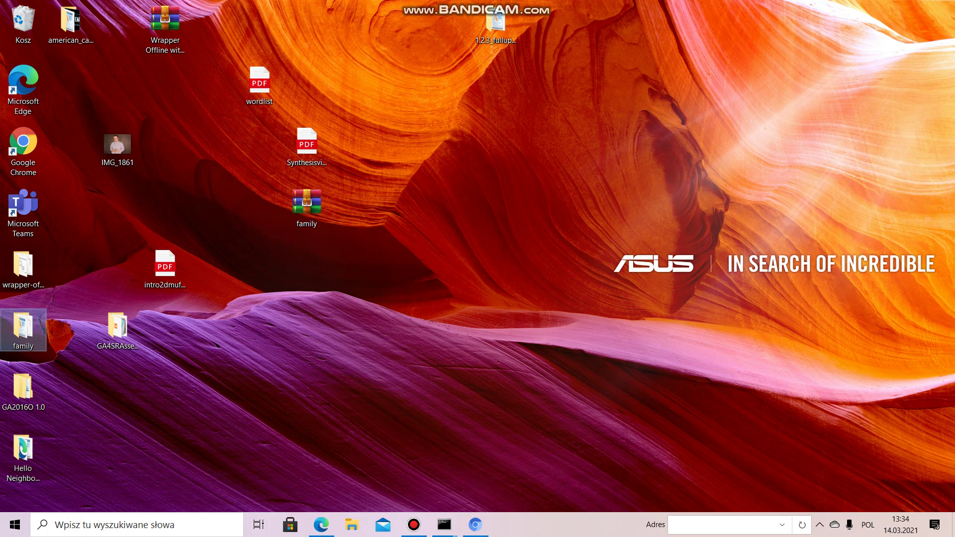
pyautogui.rightClick(18, 316)
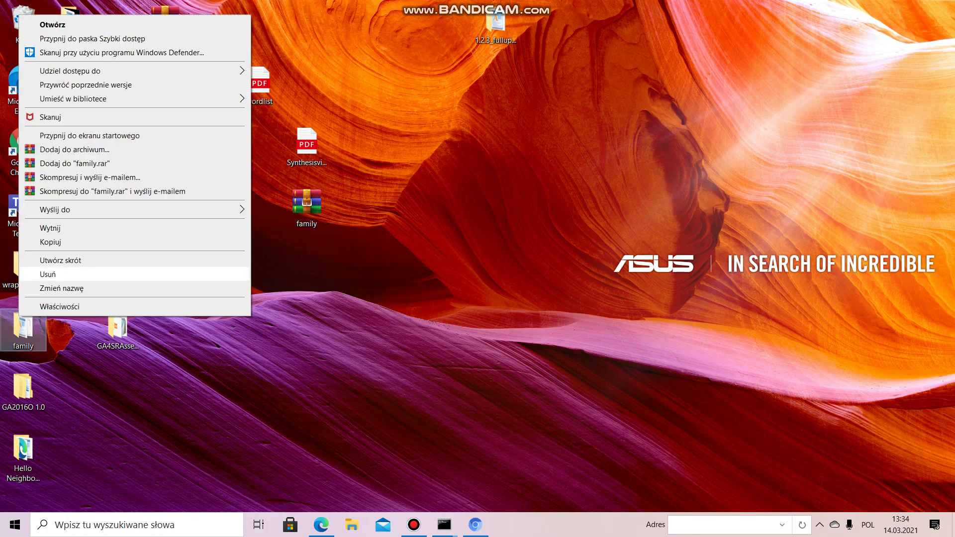
pyautogui.click(50, 242)
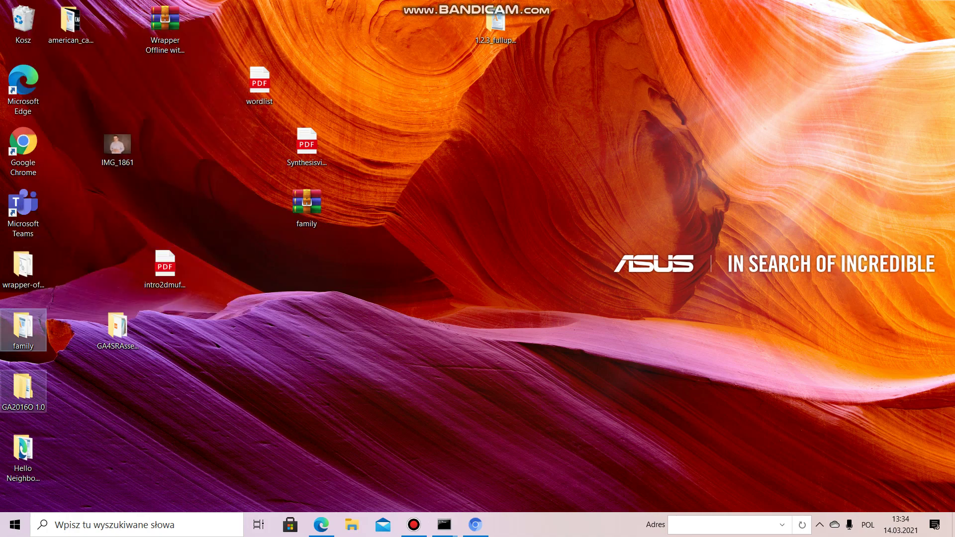
pyautogui.click(23, 388)
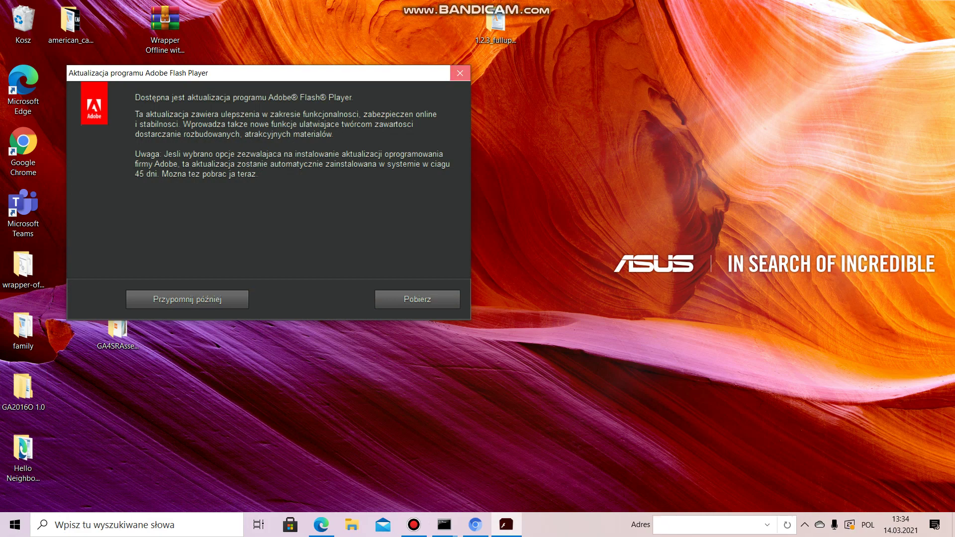
pyautogui.click(460, 73)
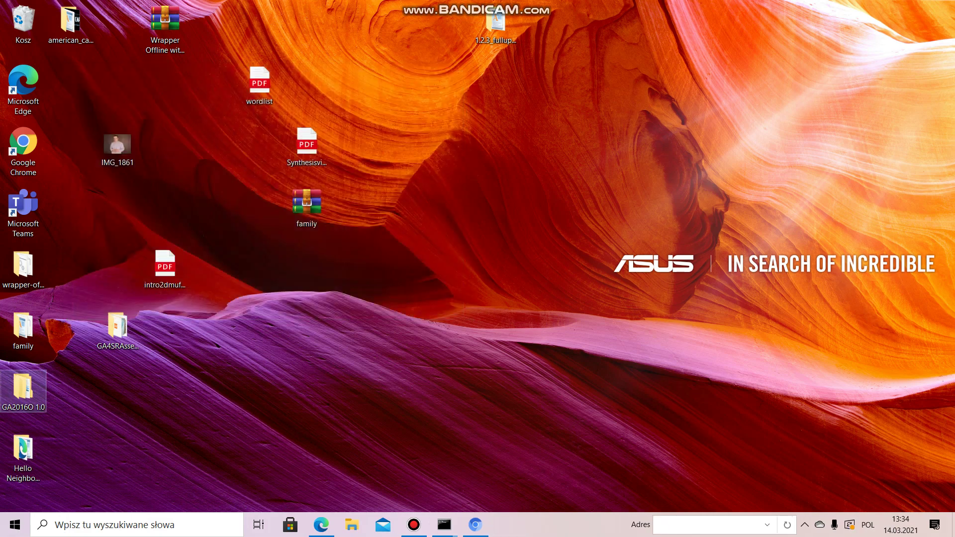
# Paste it into GA2016O 1.0 > wrapper-offline > server > store > 3a981f5cb2739137 > cc_store.
pyautogui.doubleClick(23, 390)
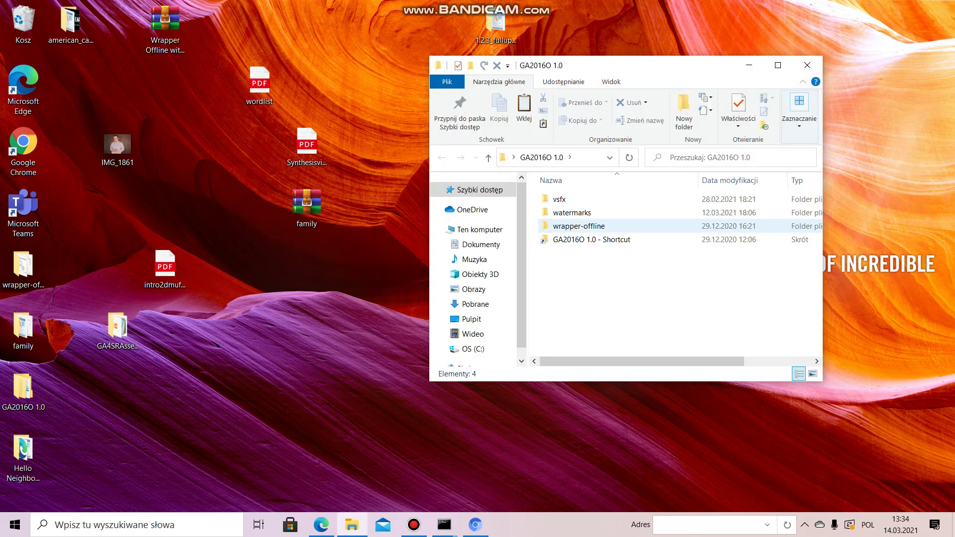
pyautogui.click(578, 226)
pyautogui.doubleClick(578, 225)
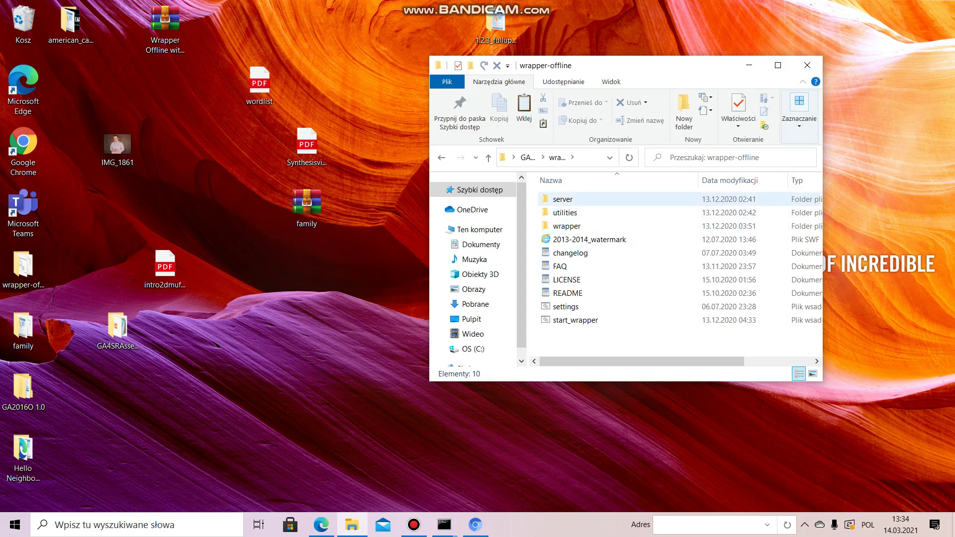
pyautogui.doubleClick(562, 199)
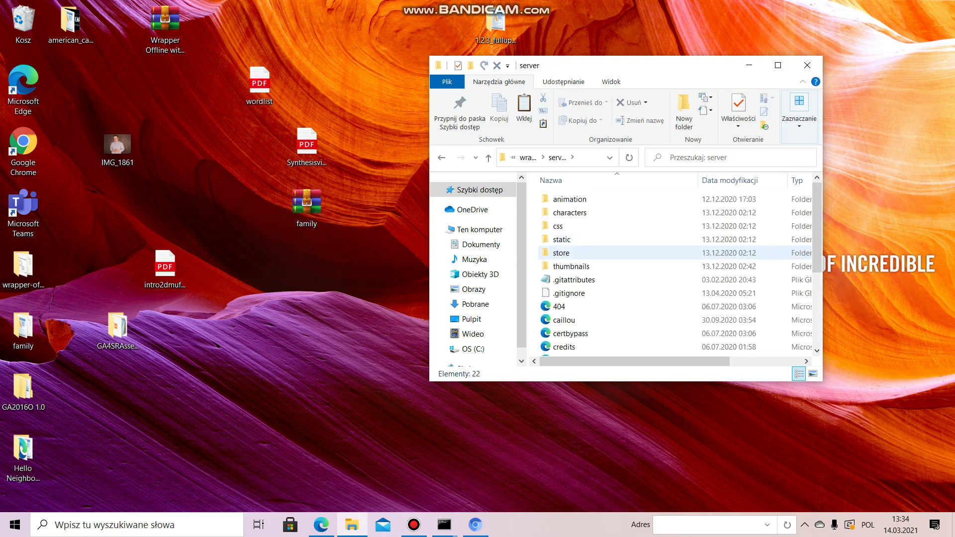
pyautogui.doubleClick(561, 253)
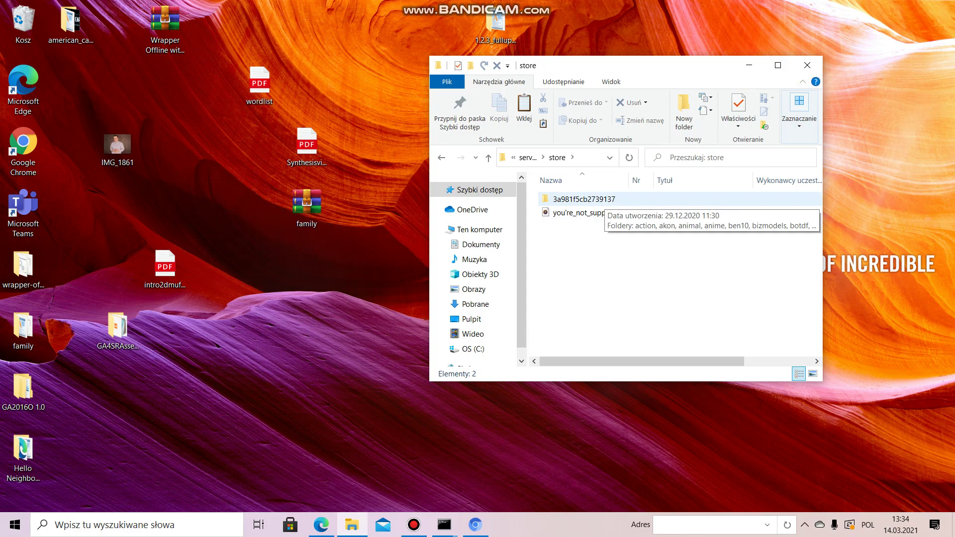
pyautogui.doubleClick(584, 199)
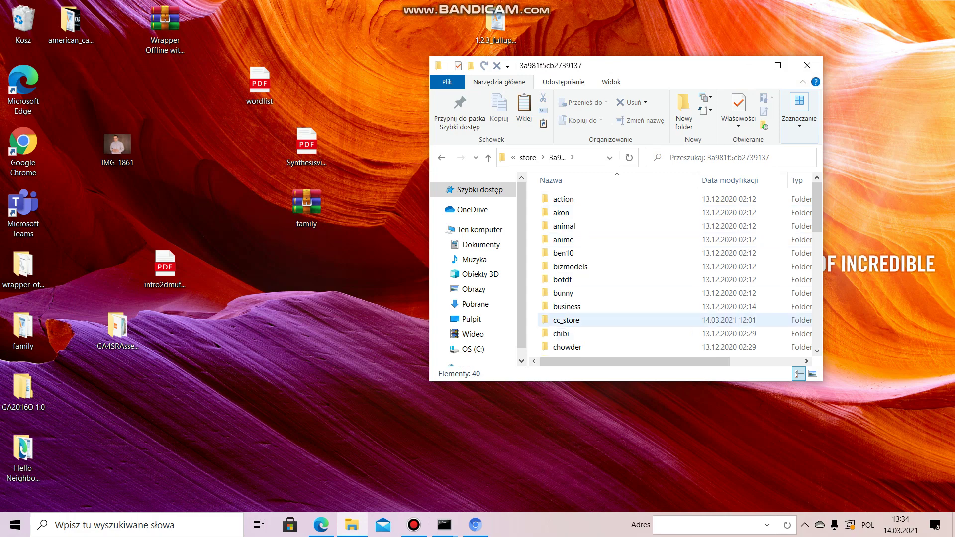
pyautogui.doubleClick(567, 320)
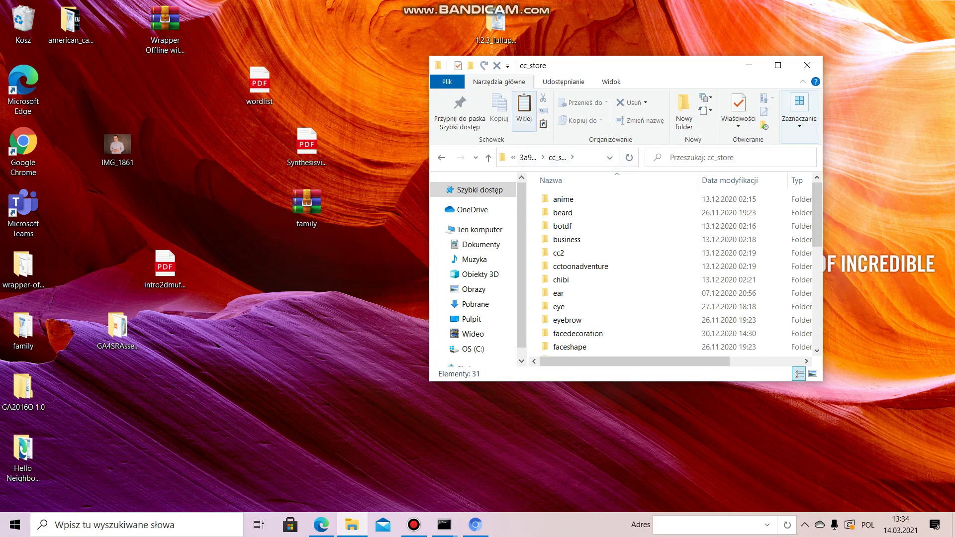
pyautogui.click(524, 107)
# Go back up to GA2016O 1.0 > wrapper-offline and run start_wrapper.
pyautogui.click(513, 157)
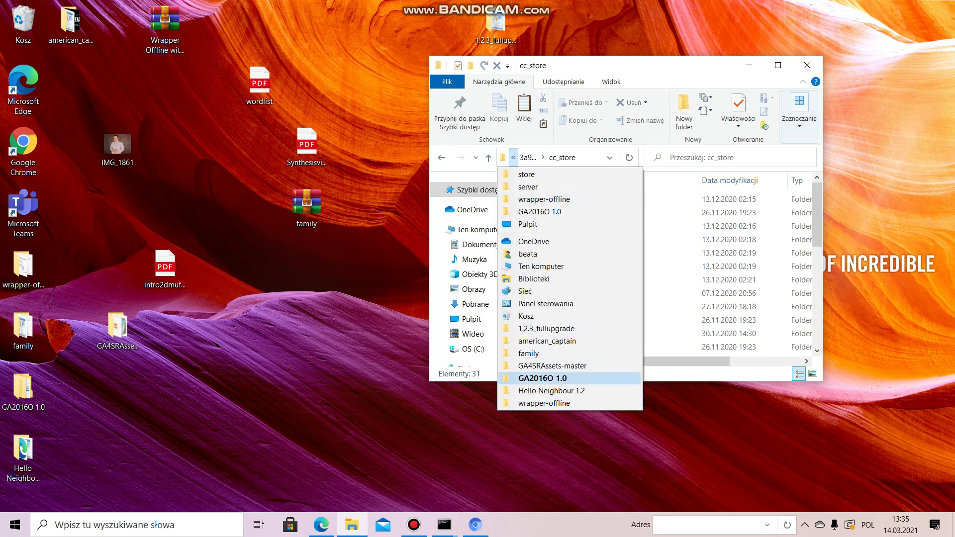
pyautogui.click(541, 378)
pyautogui.doubleClick(566, 226)
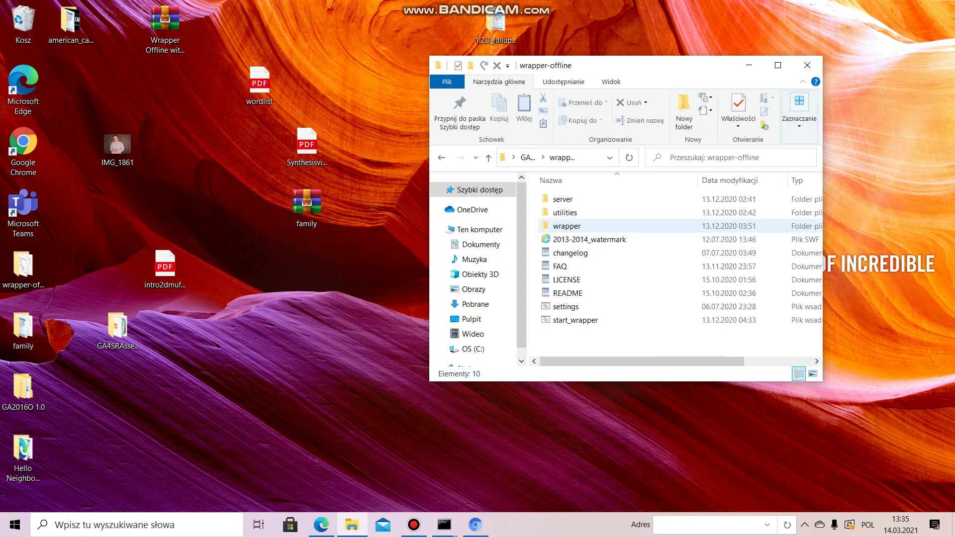
pyautogui.doubleClick(575, 320)
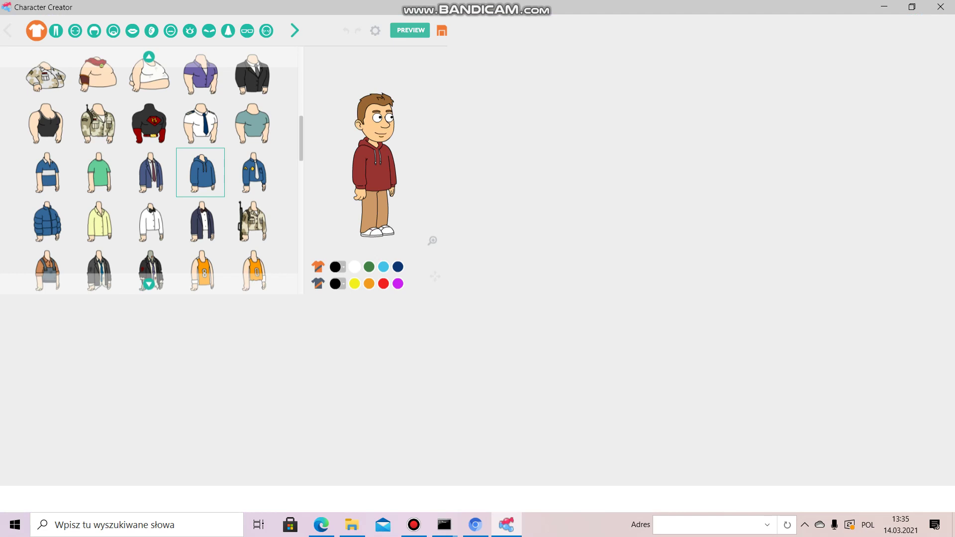
# Browse the shirts and put the green-and-black polo on the character.
pyautogui.scroll(-5, 149, 169)
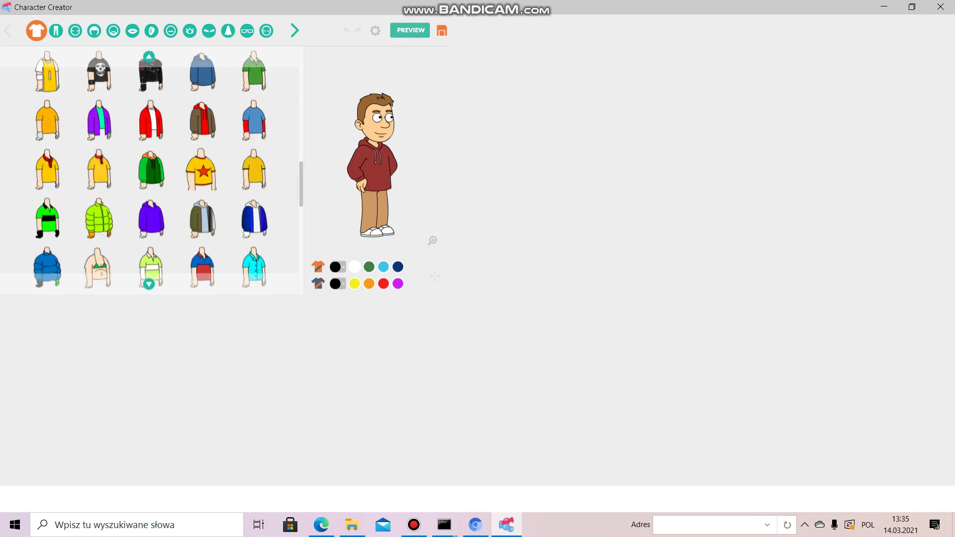
pyautogui.scroll(-5, 149, 169)
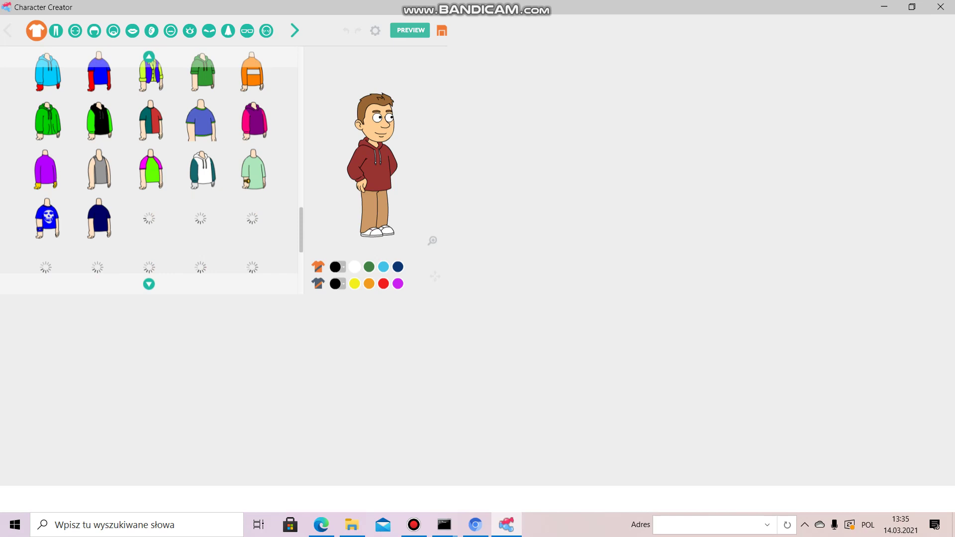
pyautogui.scroll(2, 149, 169)
pyautogui.scroll(3, 149, 169)
pyautogui.scroll(3, 149, 169)
pyautogui.scroll(3, 149, 169)
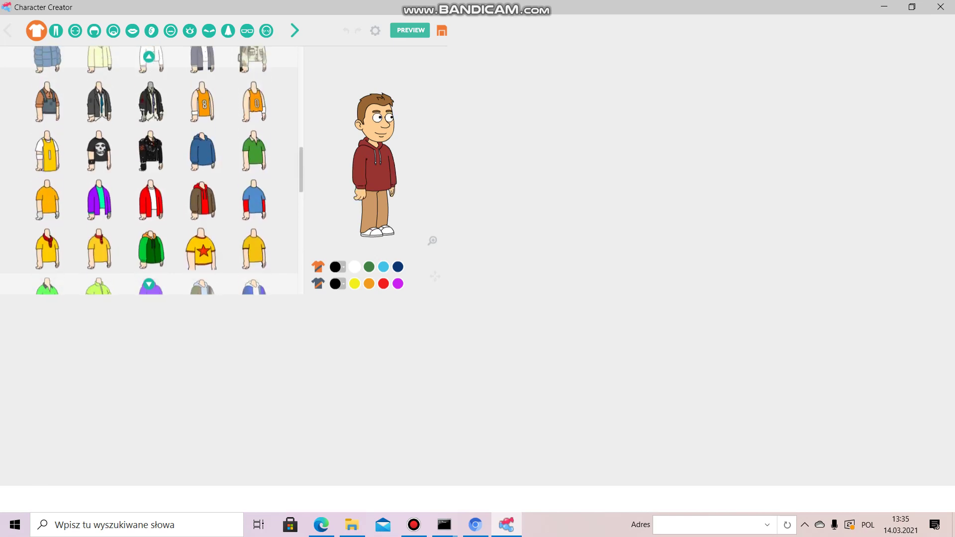
pyautogui.scroll(-5, 149, 169)
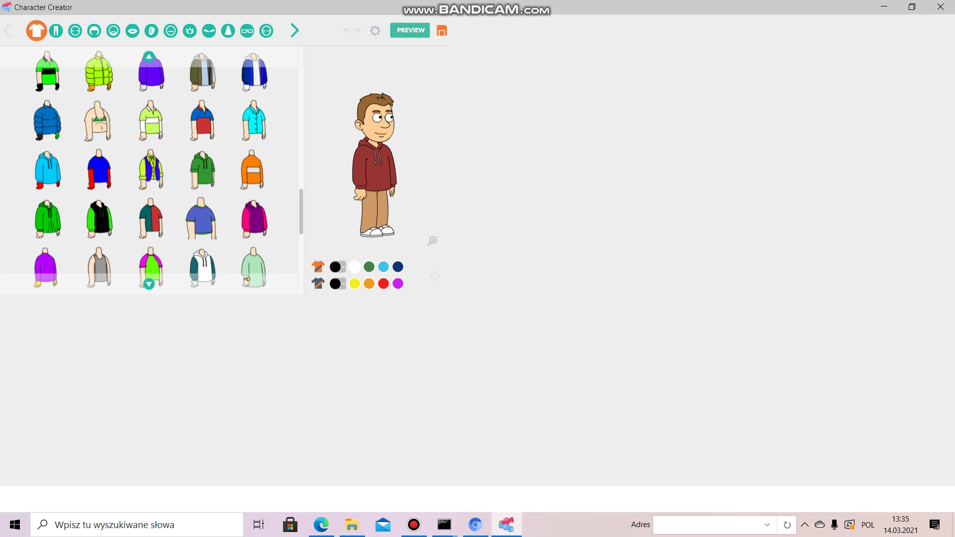
pyautogui.scroll(1, 201, 163)
pyautogui.scroll(2, 200, 162)
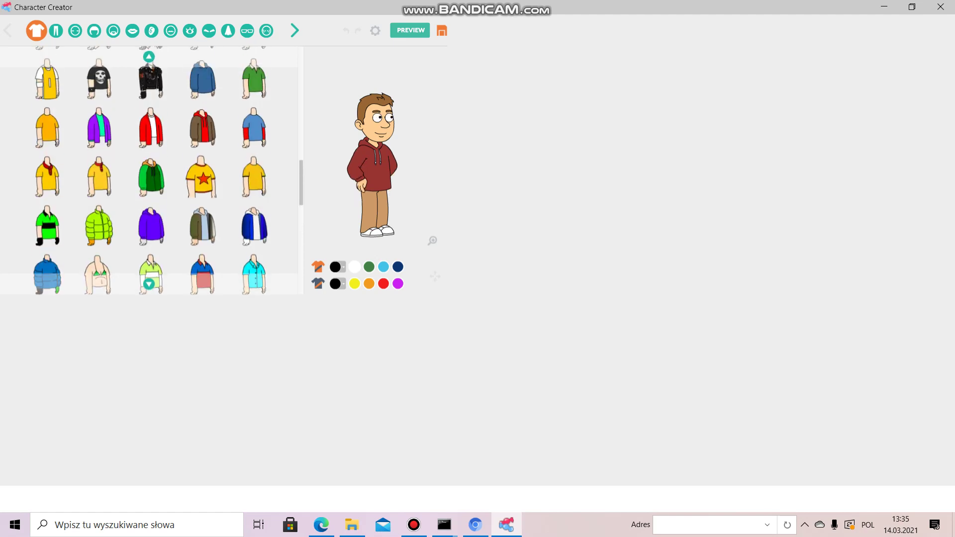
pyautogui.click(45, 212)
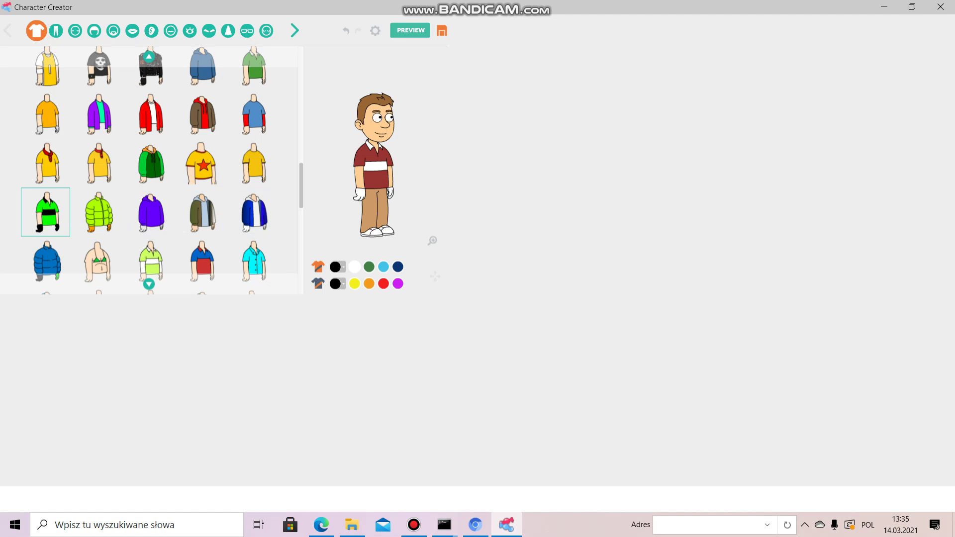
# Recolour the polo: main colour black (000000), stripe and gloves bright green.
pyautogui.click(342, 267)
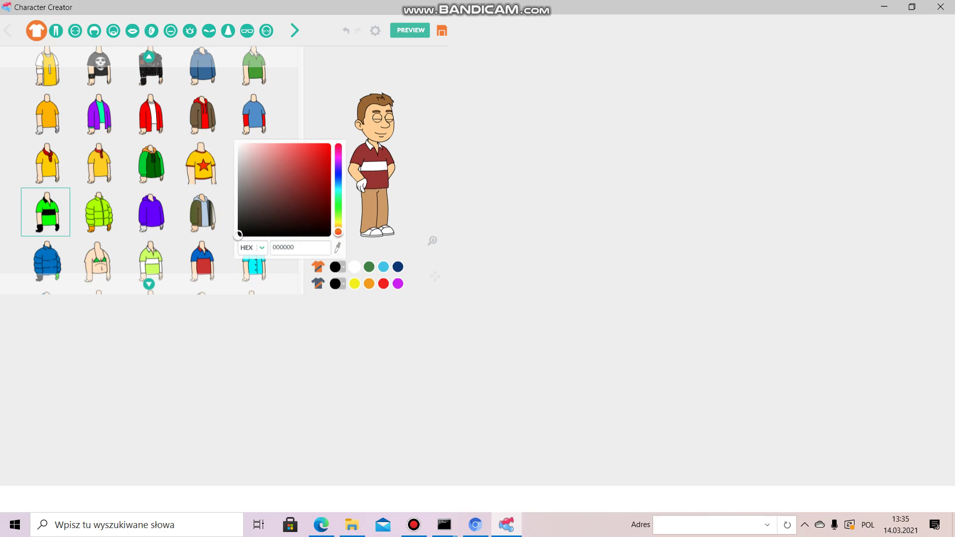
pyautogui.click(239, 234)
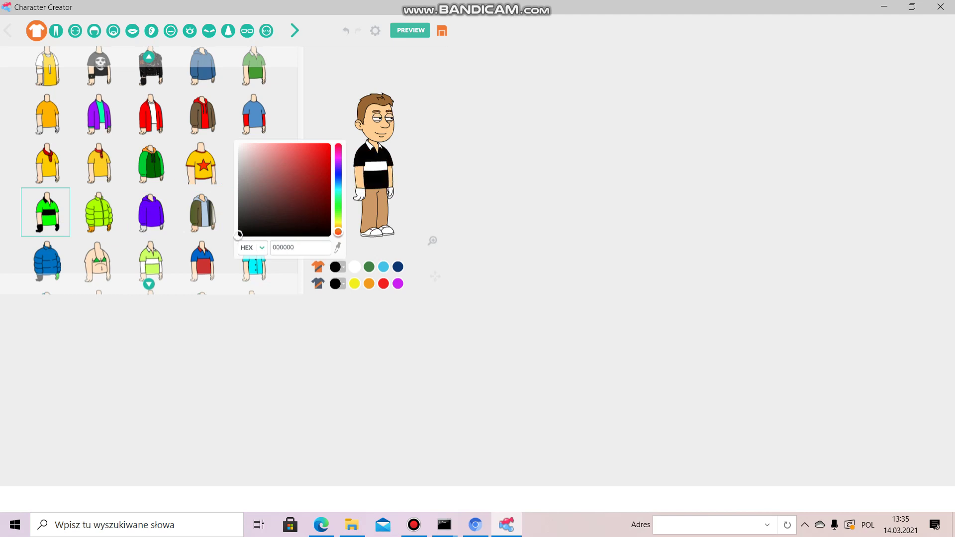
pyautogui.click(341, 284)
pyautogui.moveTo(338, 248); pyautogui.dragTo(338, 222)
pyautogui.moveTo(320, 172); pyautogui.dragTo(331, 159)
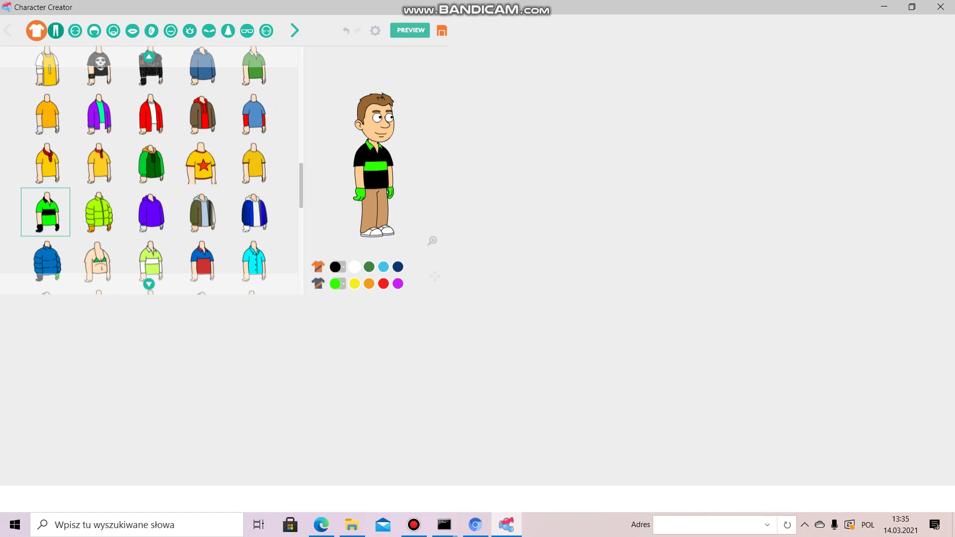
# In the Pants options, make the character's trousers dark brown.
pyautogui.click(56, 30)
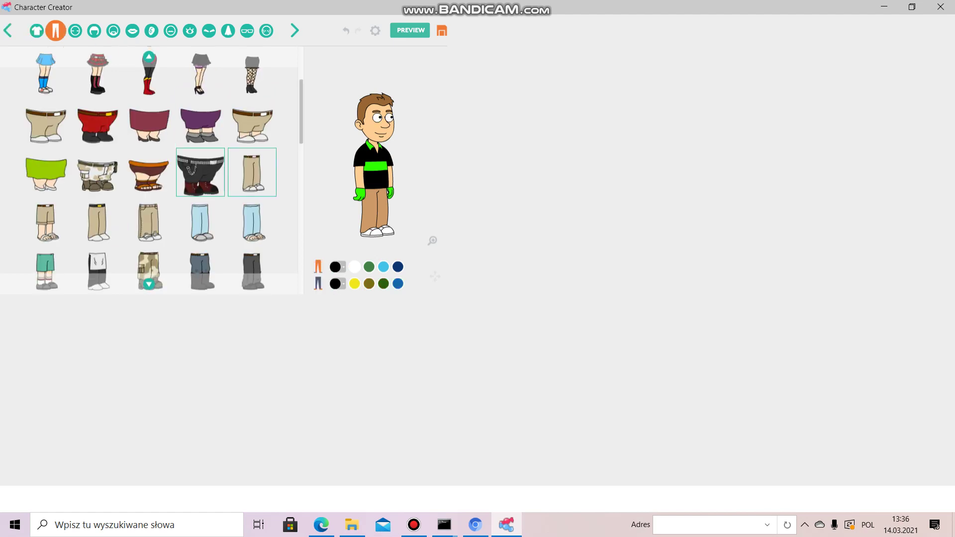
pyautogui.scroll(-2, 149, 169)
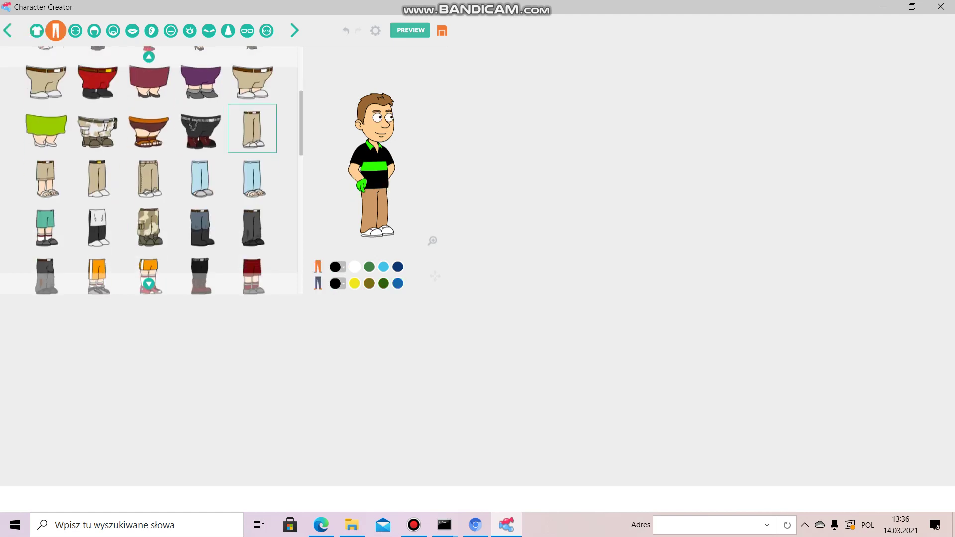
pyautogui.scroll(-2, 149, 169)
pyautogui.scroll(-1, 149, 169)
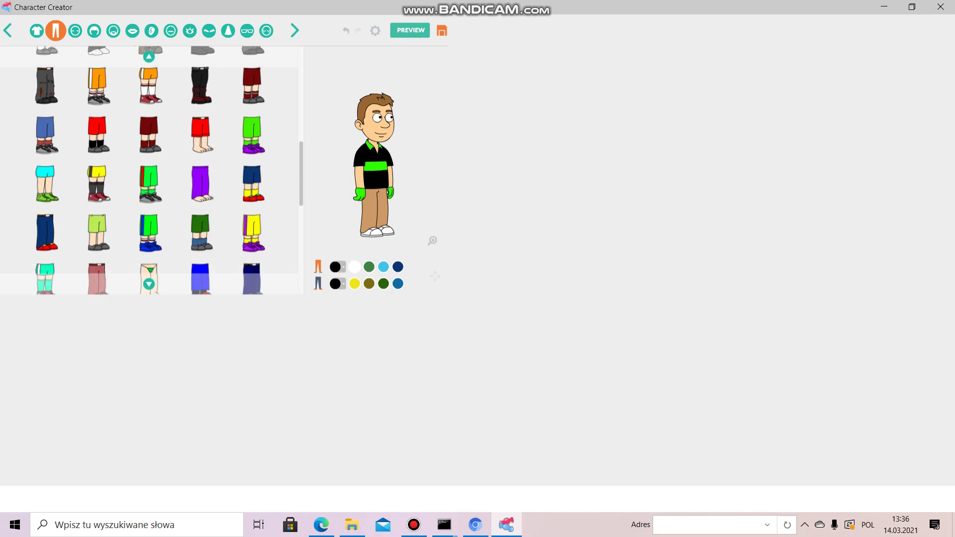
pyautogui.scroll(-2, 149, 169)
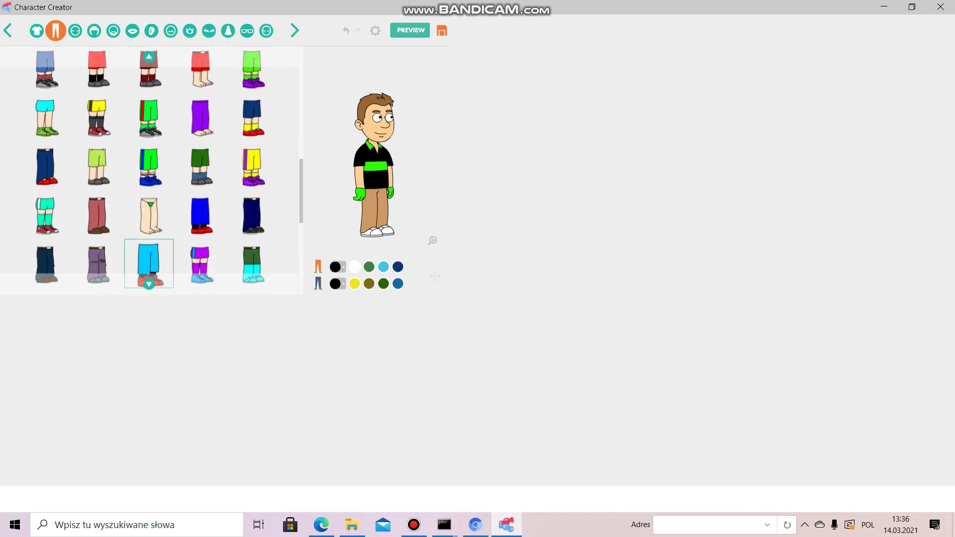
pyautogui.click(337, 266)
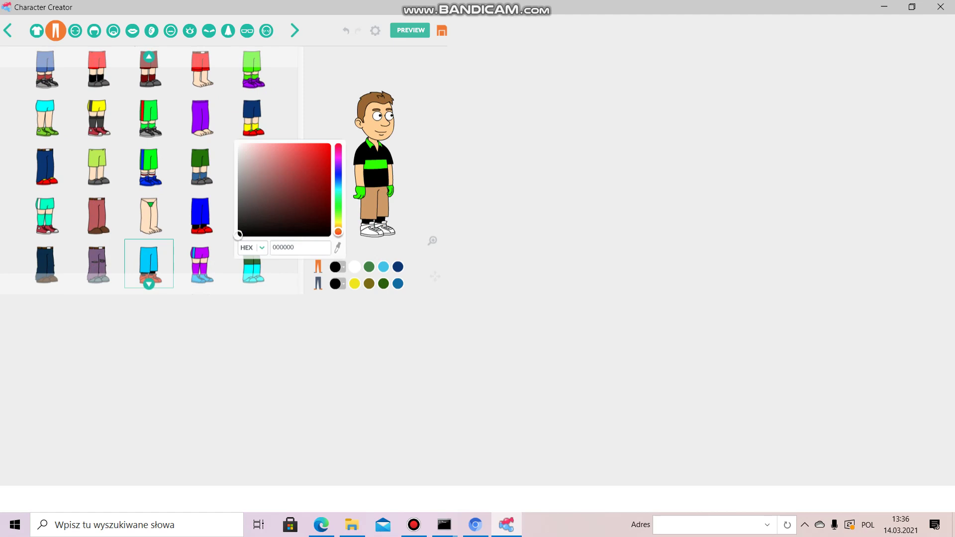
pyautogui.moveTo(338, 231); pyautogui.dragTo(329, 202)
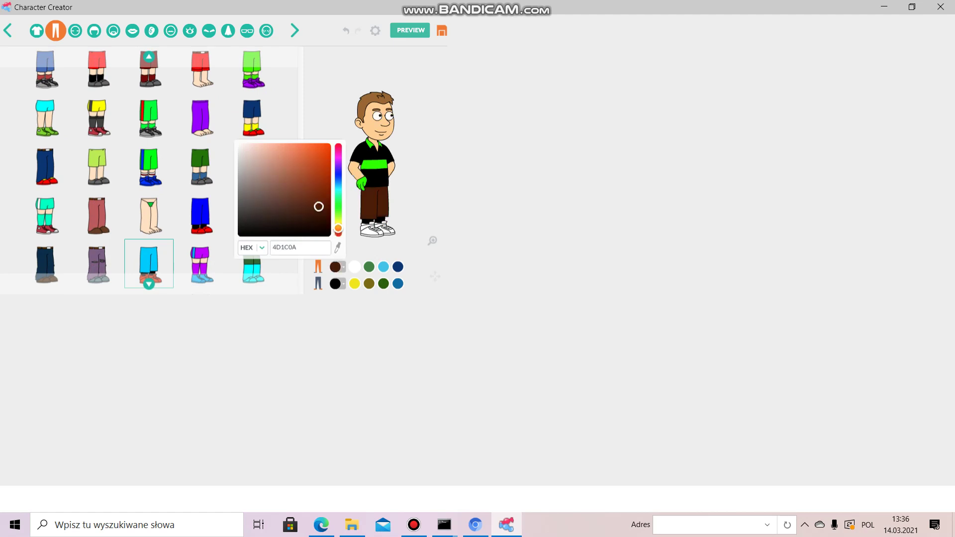
# Colour the shoes dark navy blue (002454) and close the picker.
pyautogui.click(337, 283)
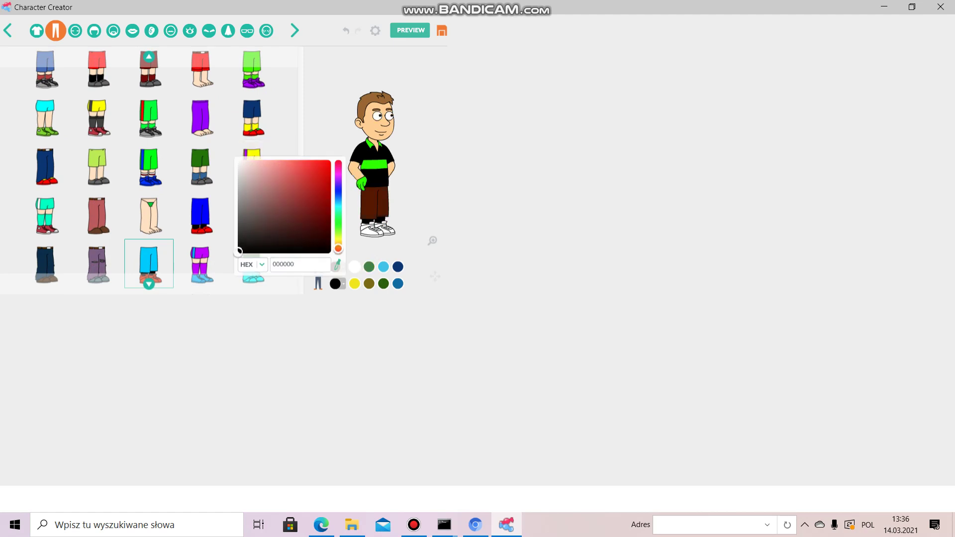
pyautogui.moveTo(339, 248)
pyautogui.mouseDown()
pyautogui.moveTo(338, 197)
pyautogui.moveTo(330, 221)
pyautogui.mouseUp()
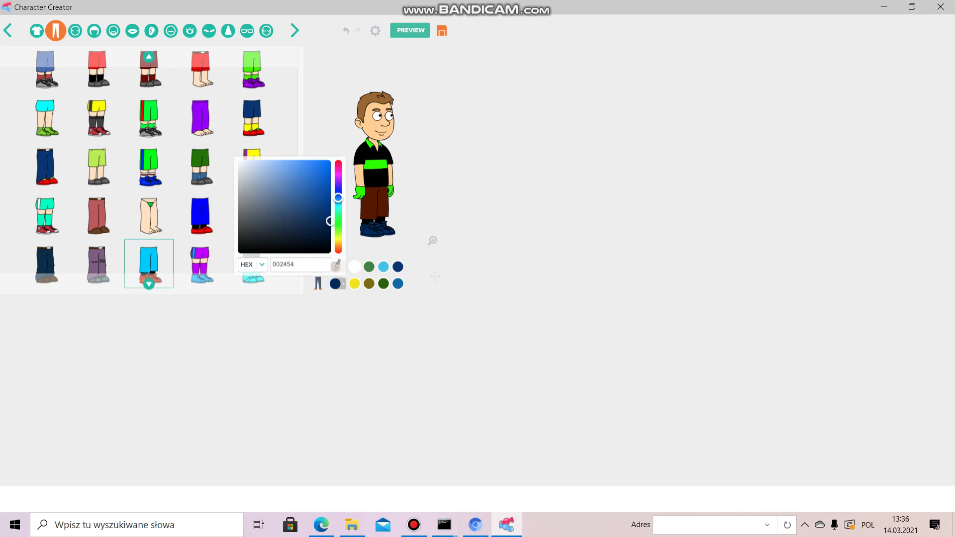
pyautogui.click(289, 139)
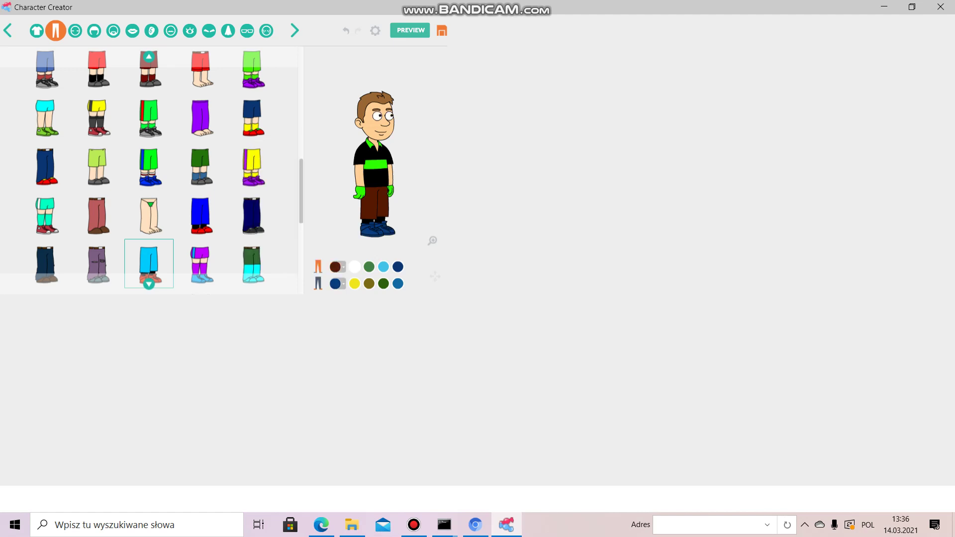
# Set the character's hair colour to black.
pyautogui.click(93, 31)
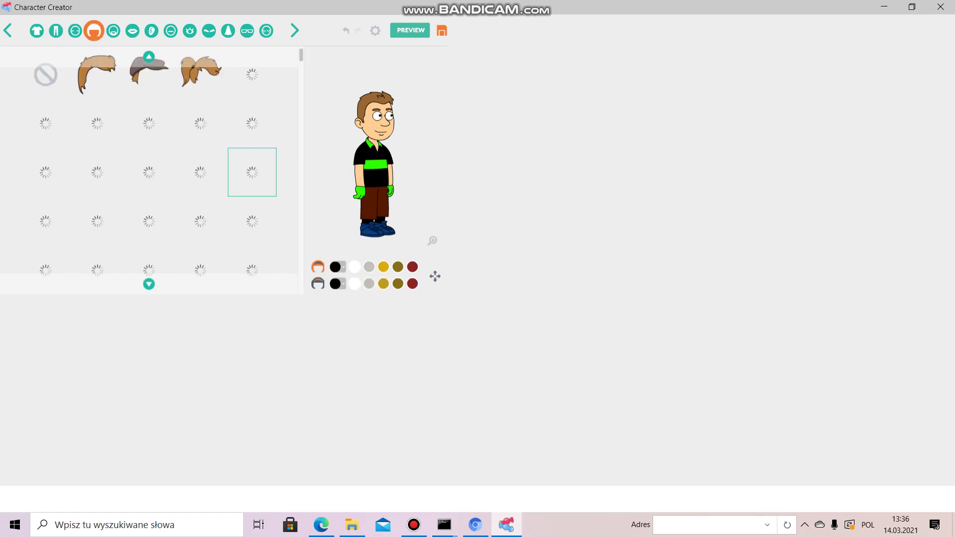
pyautogui.click(338, 267)
pyautogui.moveTo(278, 199); pyautogui.dragTo(236, 232)
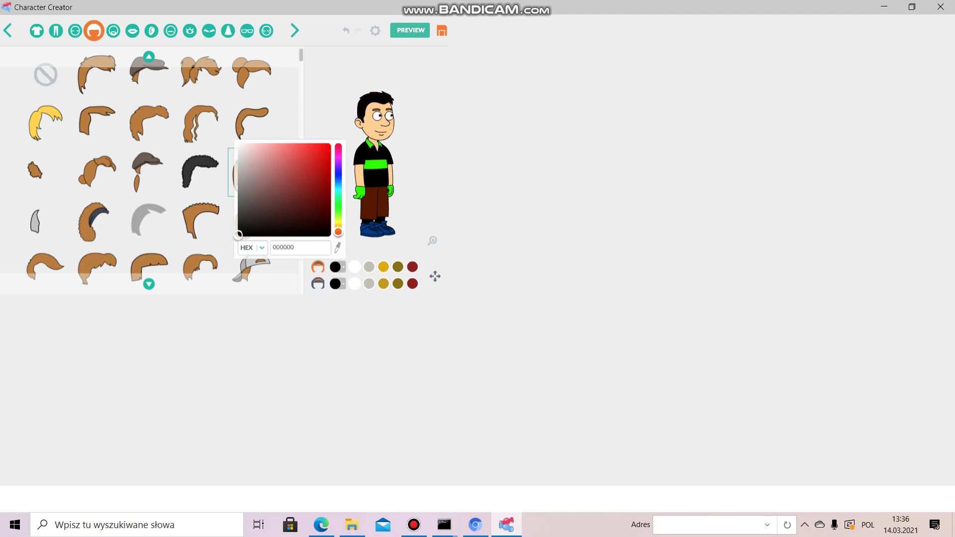
pyautogui.click(288, 139)
# Give the character thick eyebrows coloured near-black (161616).
pyautogui.click(208, 31)
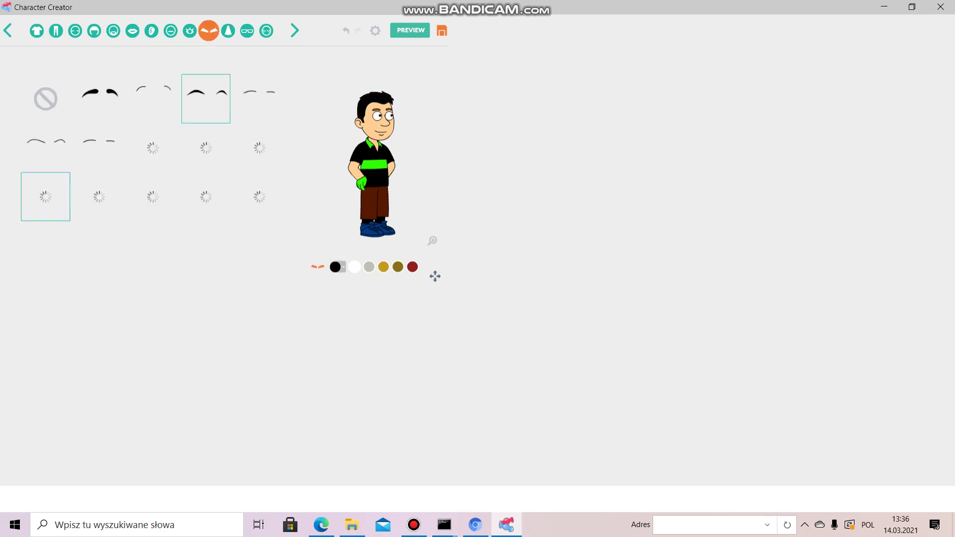
pyautogui.click(206, 147)
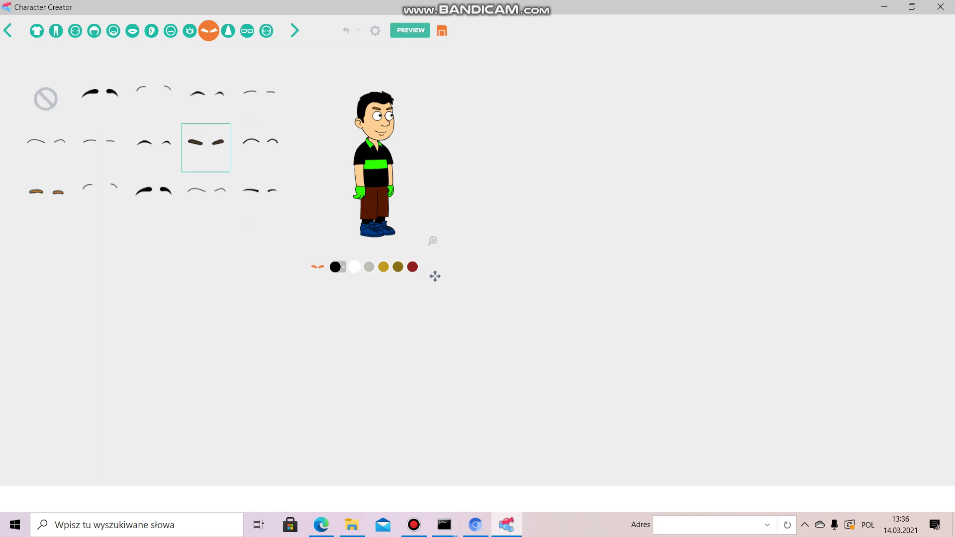
pyautogui.click(338, 267)
pyautogui.moveTo(316, 188); pyautogui.dragTo(237, 227)
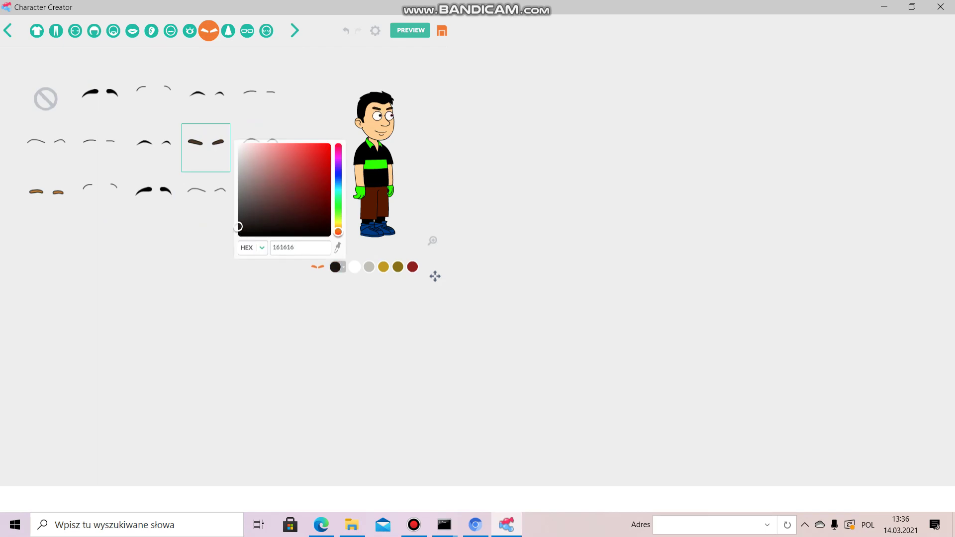
pyautogui.click(221, 224)
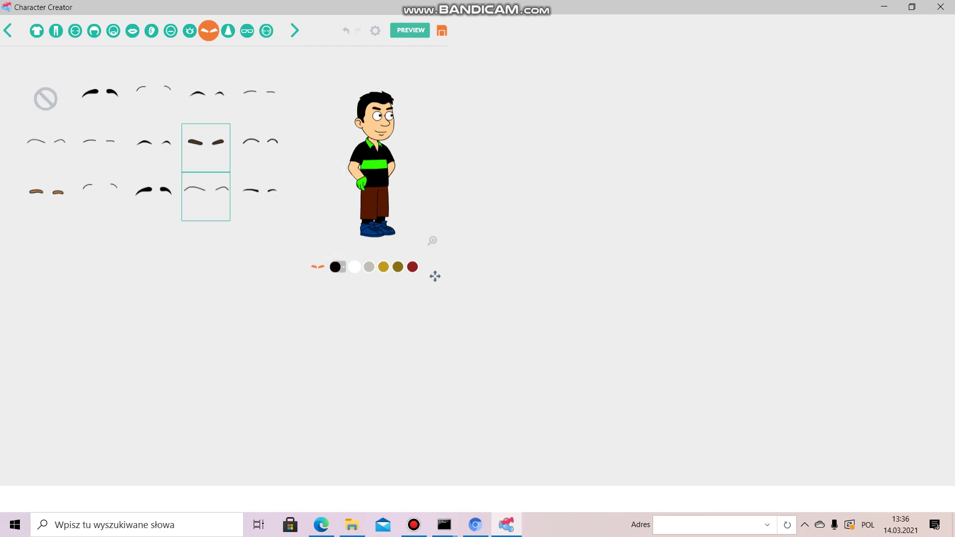
# Choose the teal-iris eye style, then preview the finished character.
pyautogui.click(189, 31)
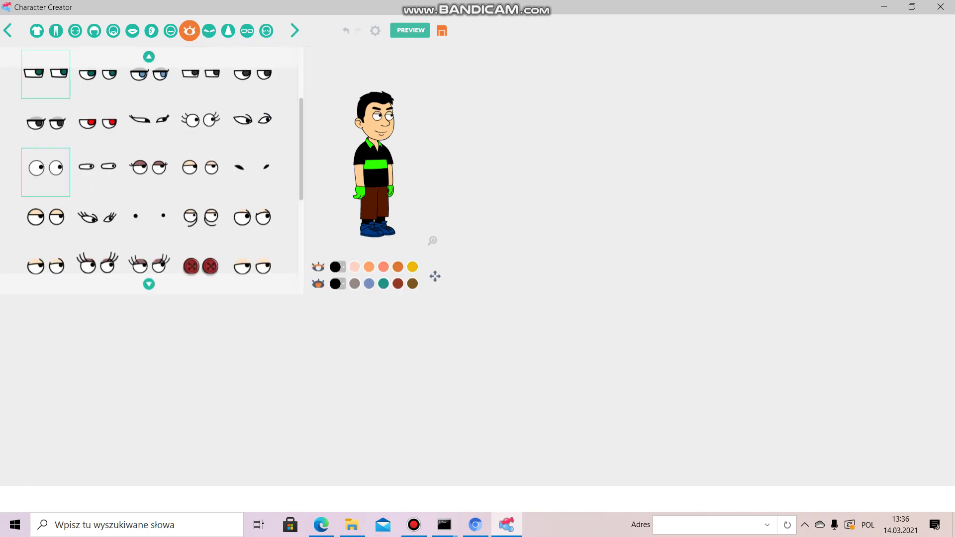
pyautogui.click(45, 74)
pyautogui.click(97, 74)
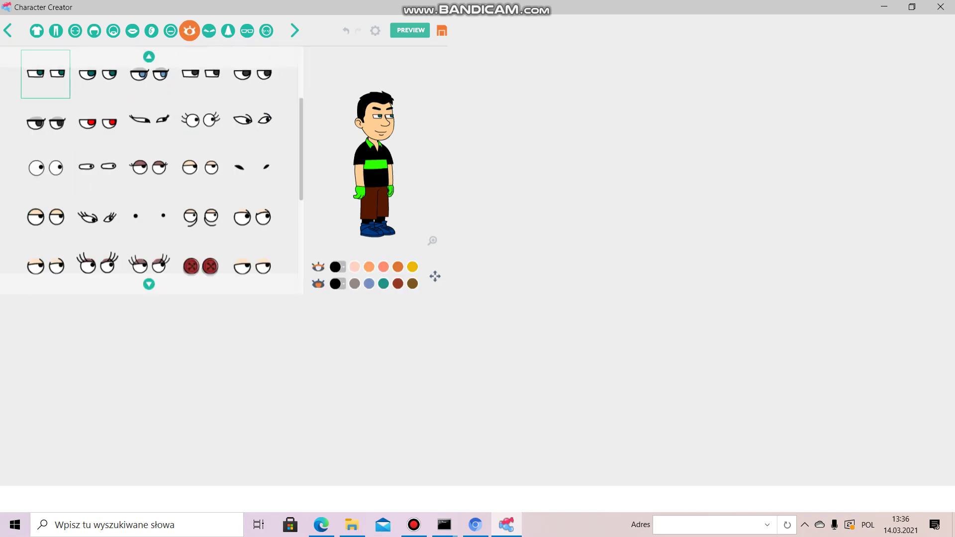
pyautogui.scroll(-1, 149, 169)
pyautogui.scroll(-3, 150, 169)
pyautogui.scroll(-3, 149, 169)
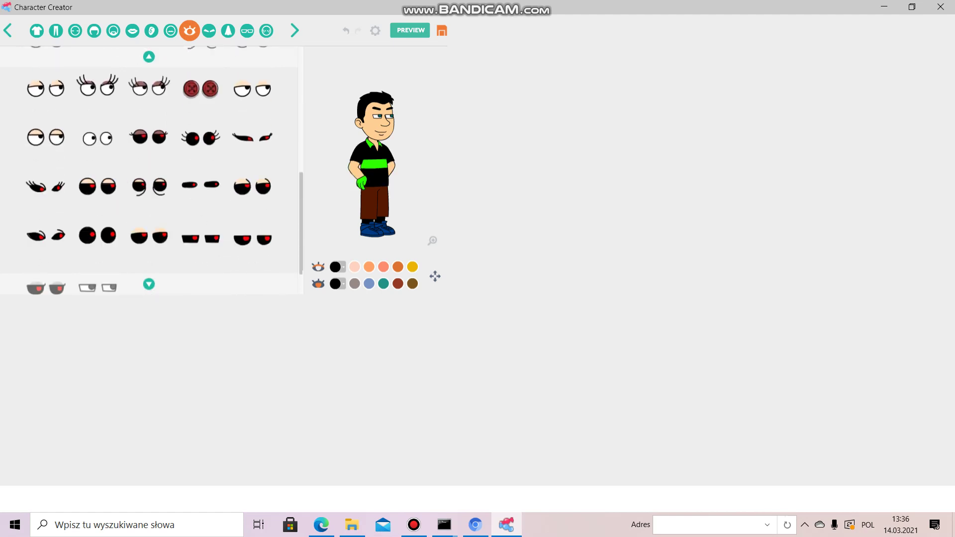
pyautogui.scroll(-2, 149, 169)
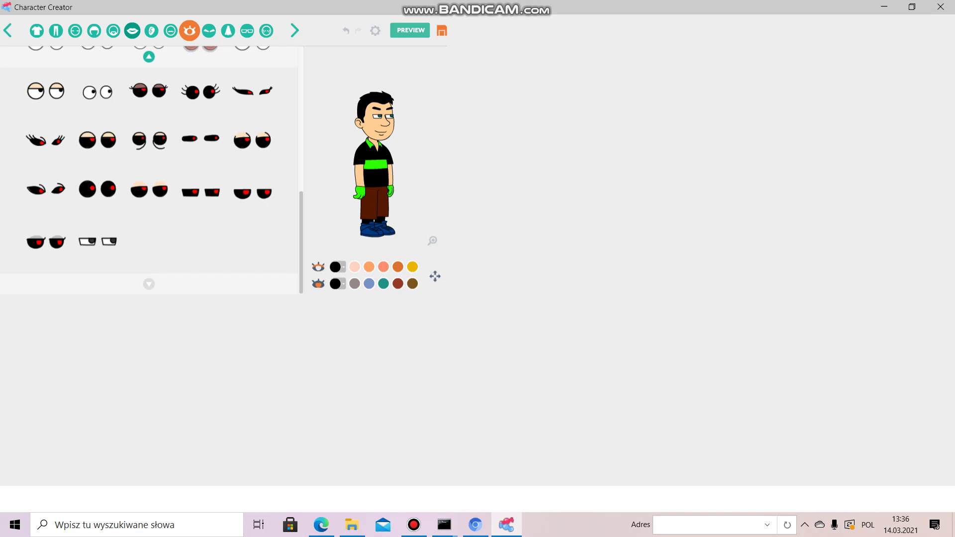
pyautogui.click(36, 31)
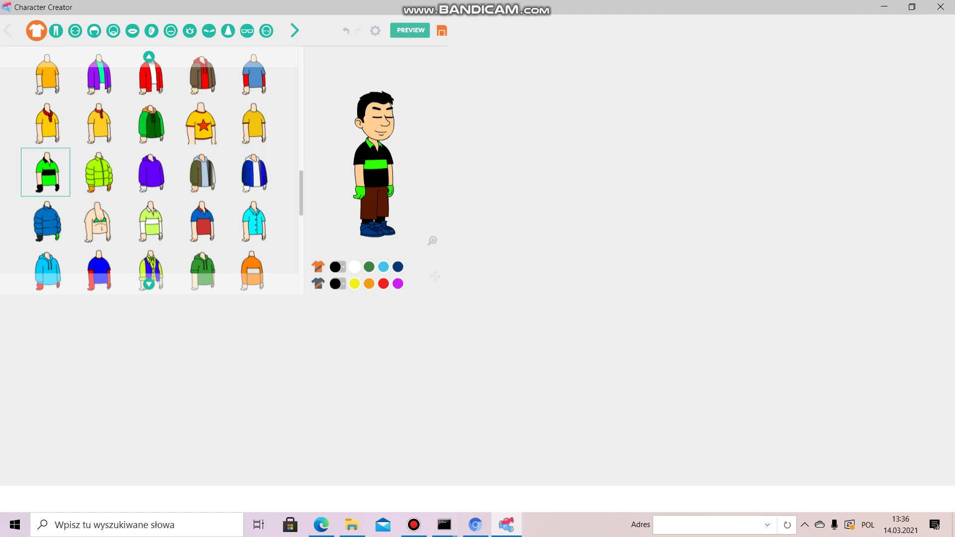
pyautogui.click(410, 30)
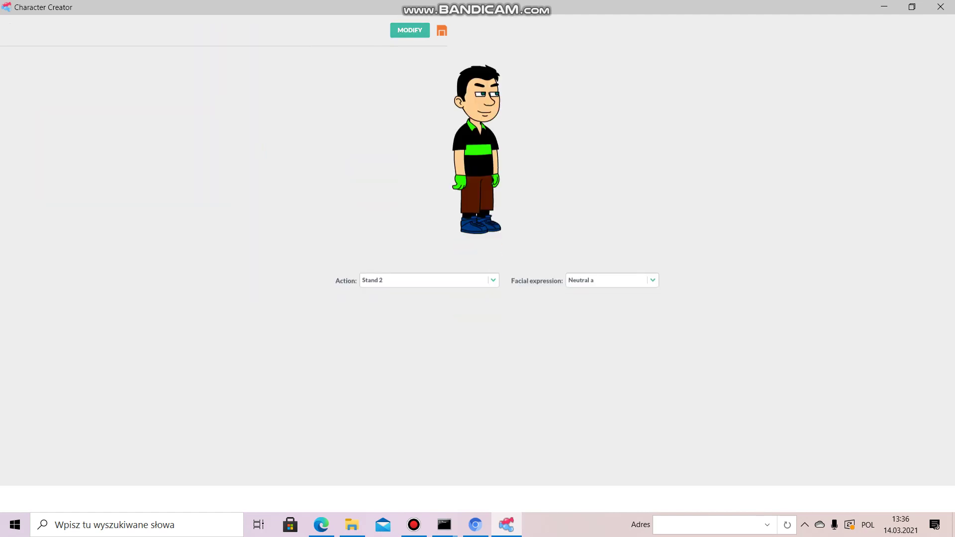
# Set the preview's facial expression to Angrily shocked.
pyautogui.click(612, 280)
pyautogui.scroll(4, 607, 298)
pyautogui.scroll(4, 607, 298)
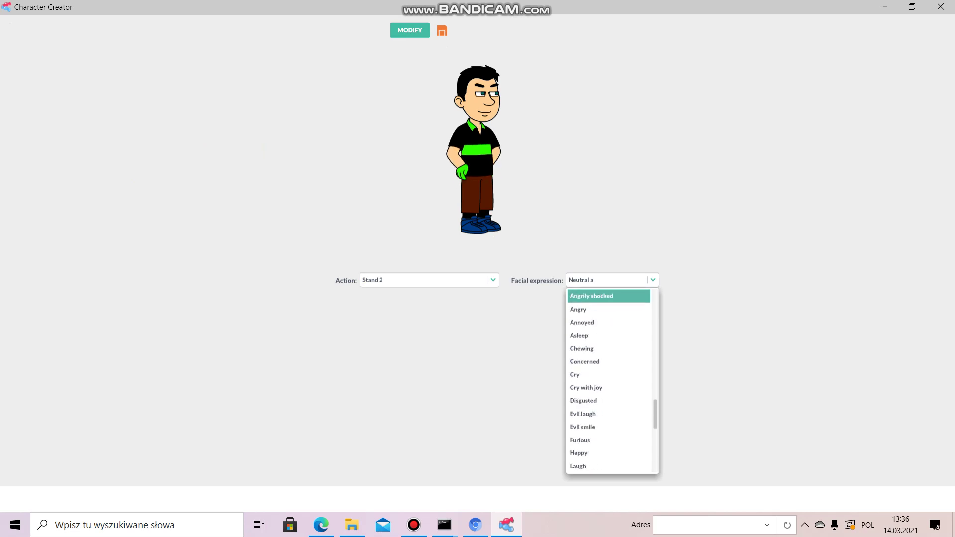
pyautogui.scroll(4, 607, 299)
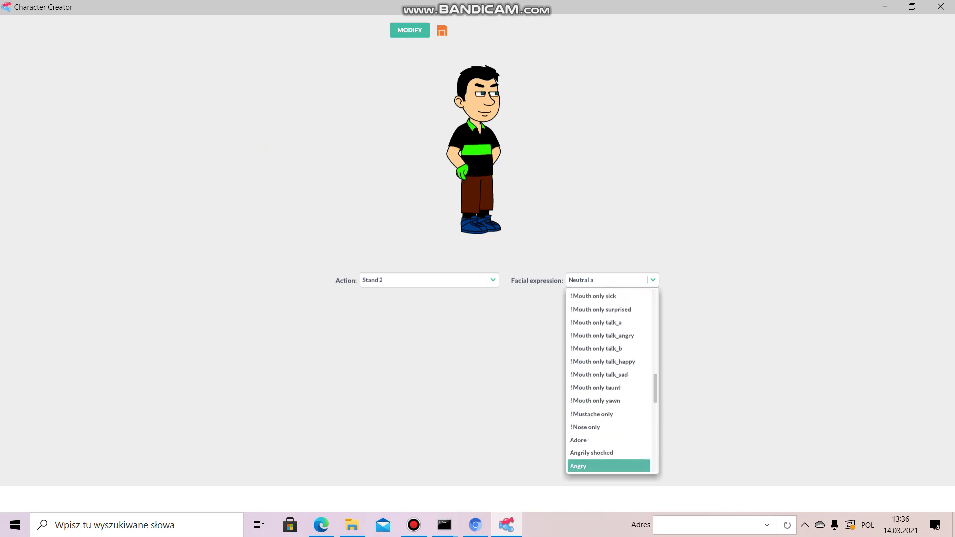
pyautogui.scroll(-3, 609, 412)
pyautogui.scroll(-2, 609, 413)
pyautogui.click(597, 439)
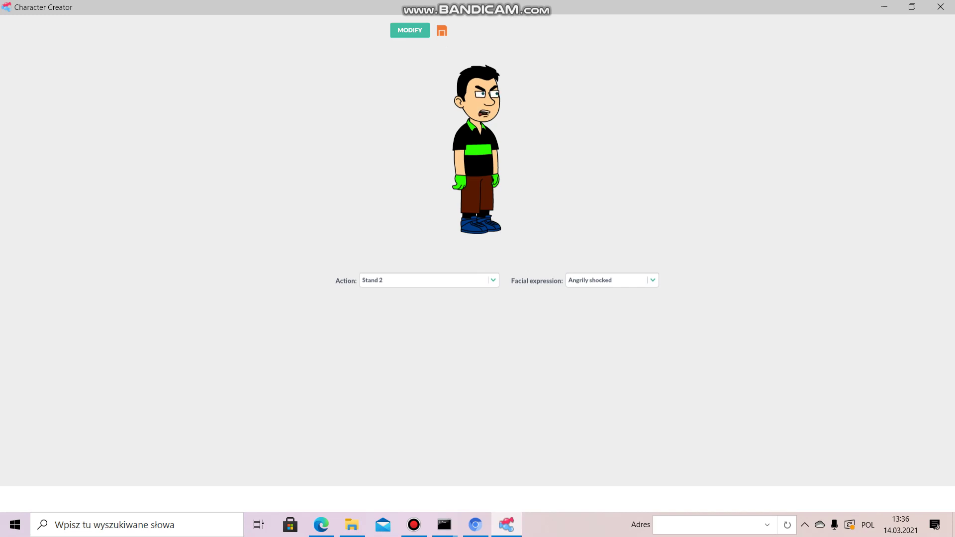
# Reopen the facial expression list and scroll down toward Yawn.
pyautogui.click(612, 280)
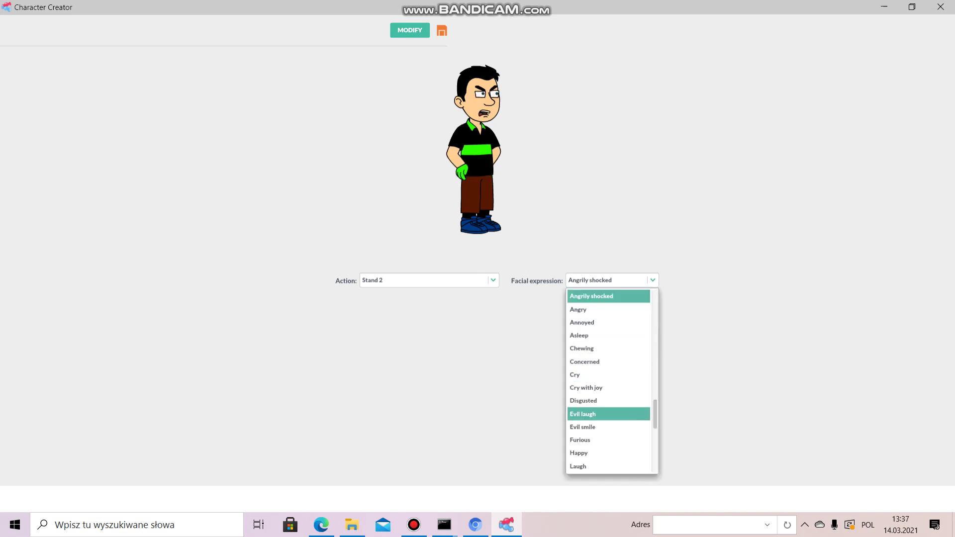
pyautogui.scroll(1, 606, 413)
pyautogui.scroll(-3, 607, 414)
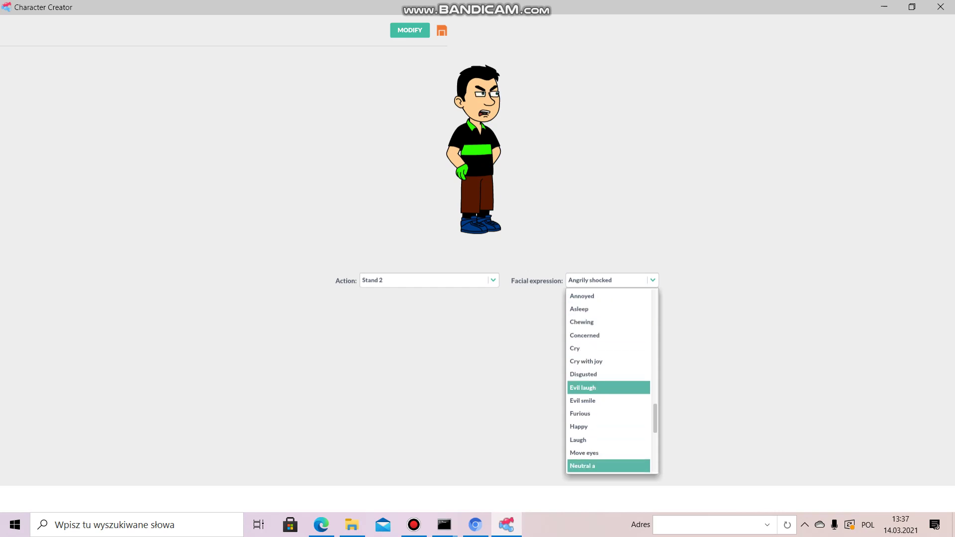
pyautogui.scroll(-5, 606, 414)
pyautogui.scroll(-1, 606, 414)
pyautogui.scroll(-1, 607, 413)
pyautogui.scroll(-10, 607, 413)
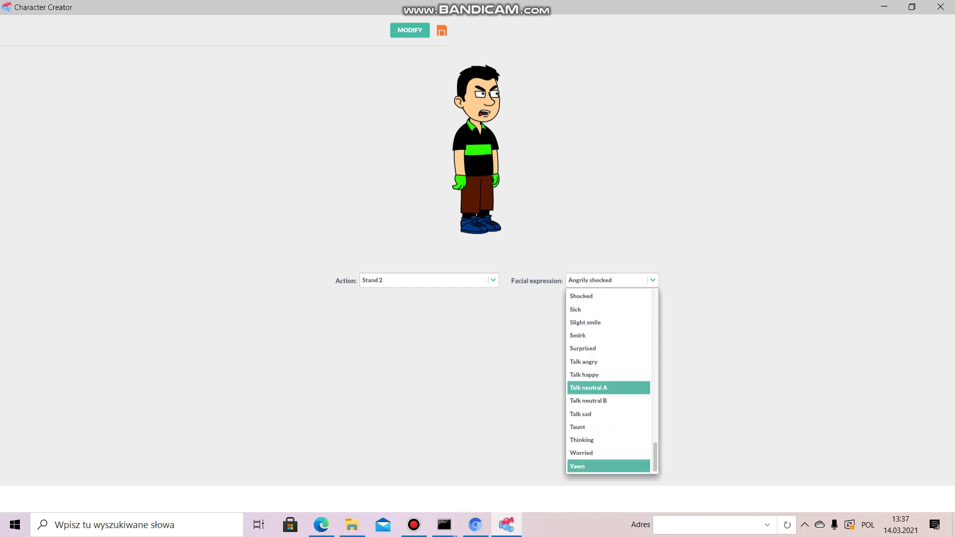
pyautogui.scroll(-1, 606, 413)
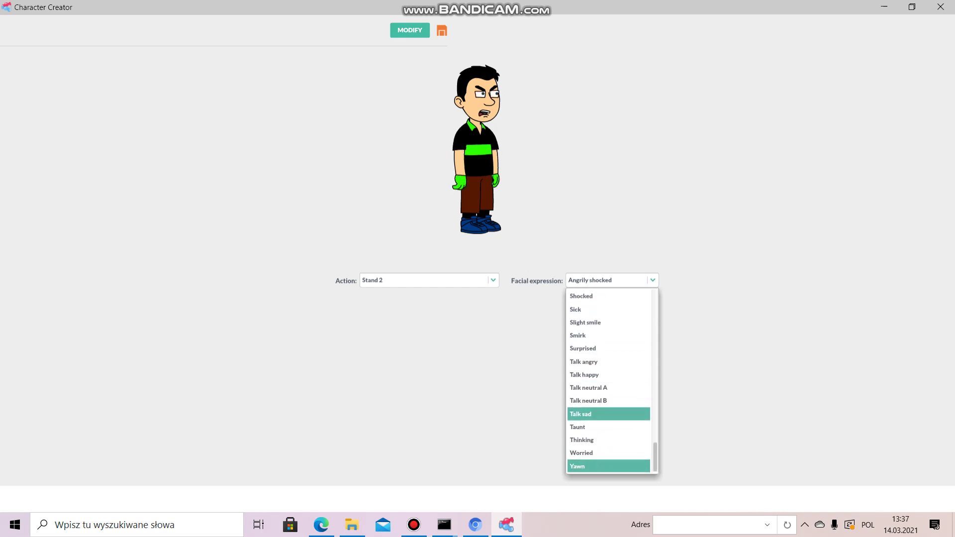
# Give the character the Yawn facial expression and scroll up the action list toward the emotions.
pyautogui.click(427, 280)
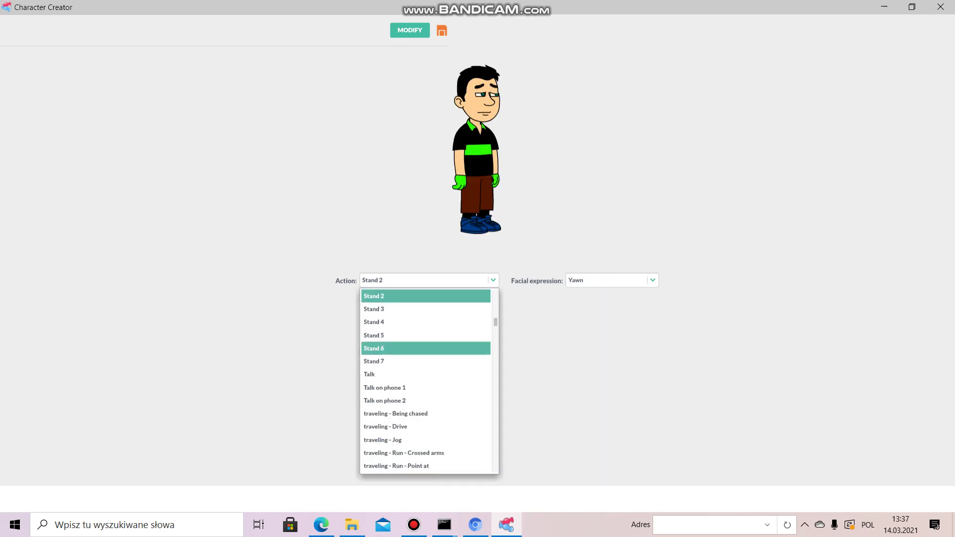
pyautogui.scroll(2, 427, 374)
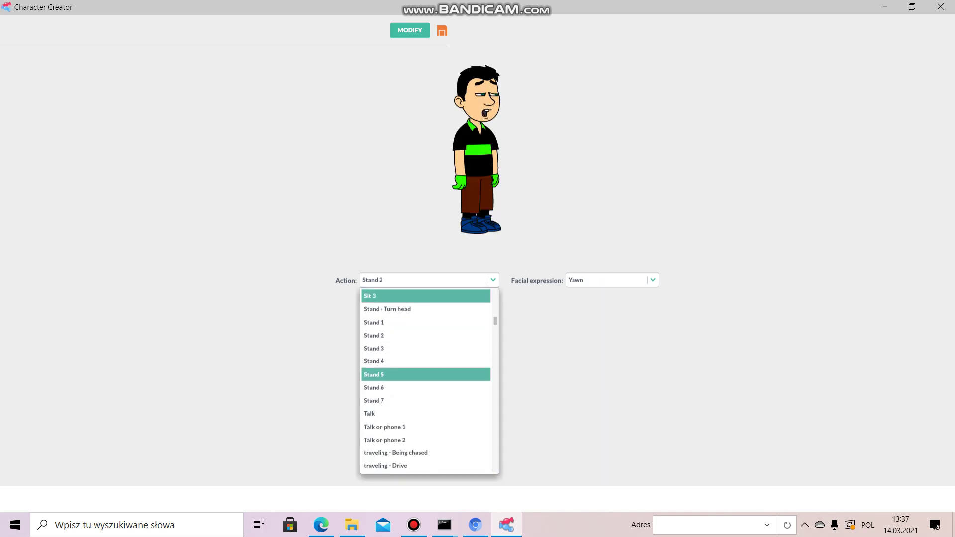
pyautogui.scroll(5, 428, 374)
pyautogui.scroll(3, 428, 374)
pyautogui.scroll(3, 427, 374)
pyautogui.scroll(3, 427, 361)
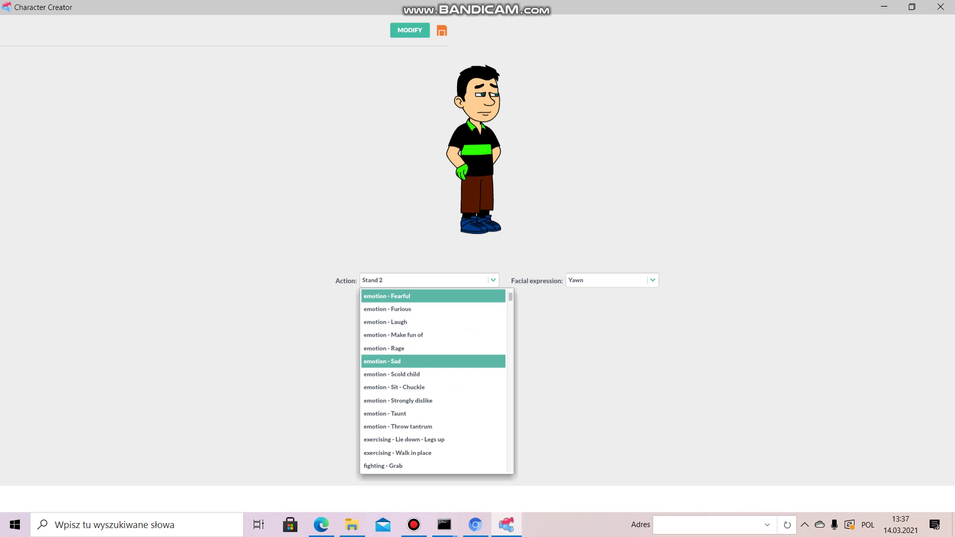
pyautogui.scroll(2, 428, 348)
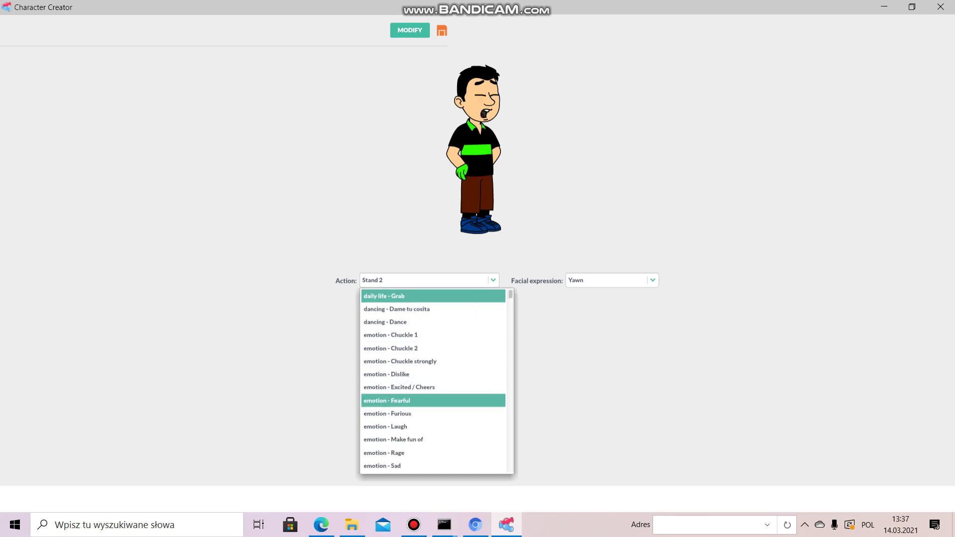
# Preview the emotion - Furious action, return to customising the outfit, and bring up Bandicam.
pyautogui.click(427, 413)
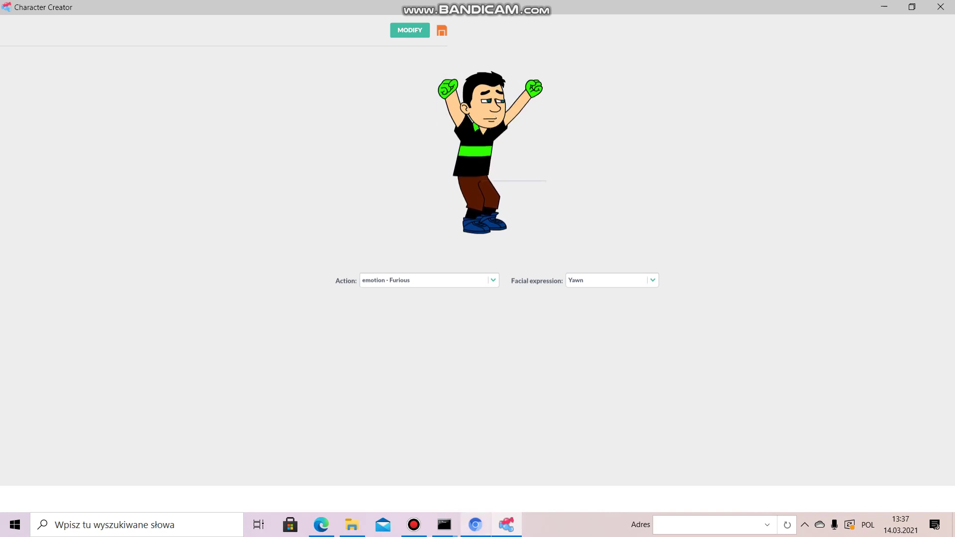
pyautogui.click(410, 29)
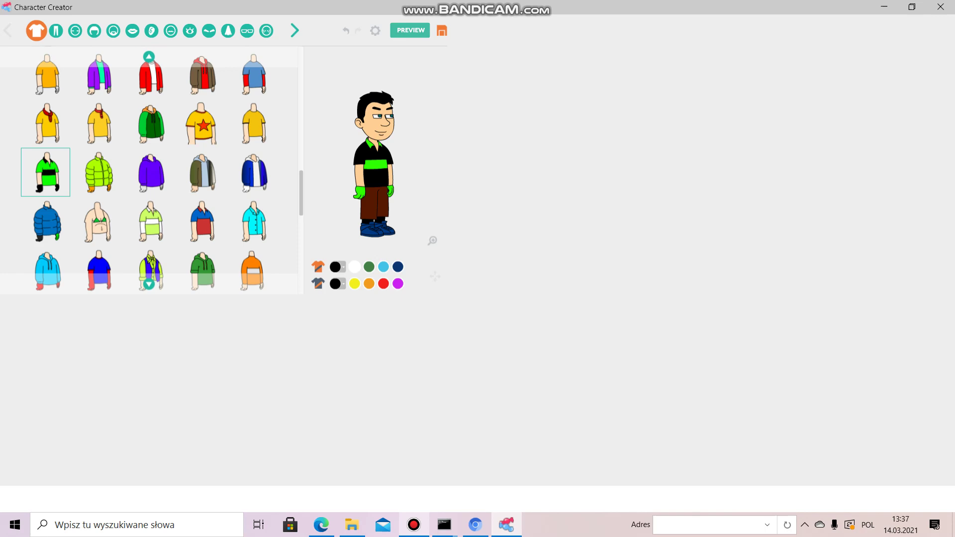
pyautogui.click(414, 525)
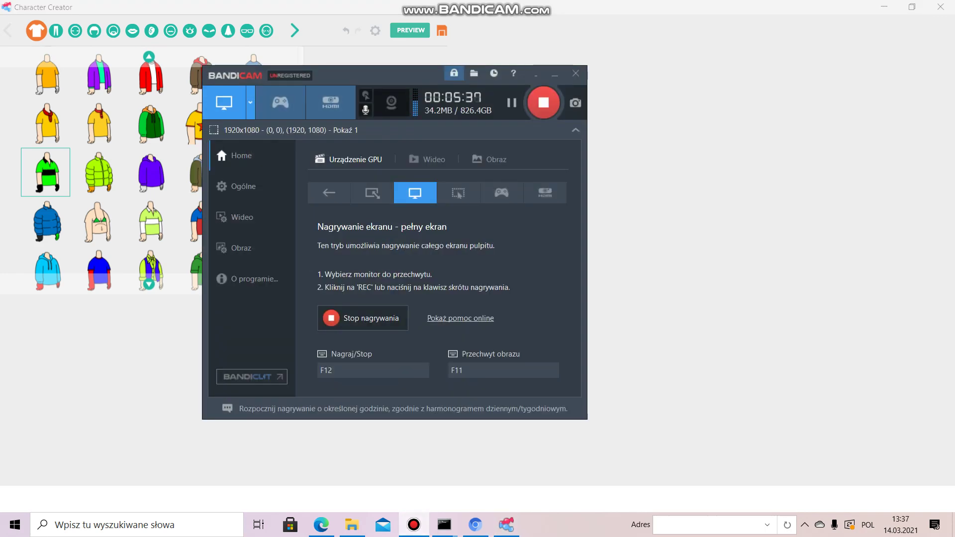